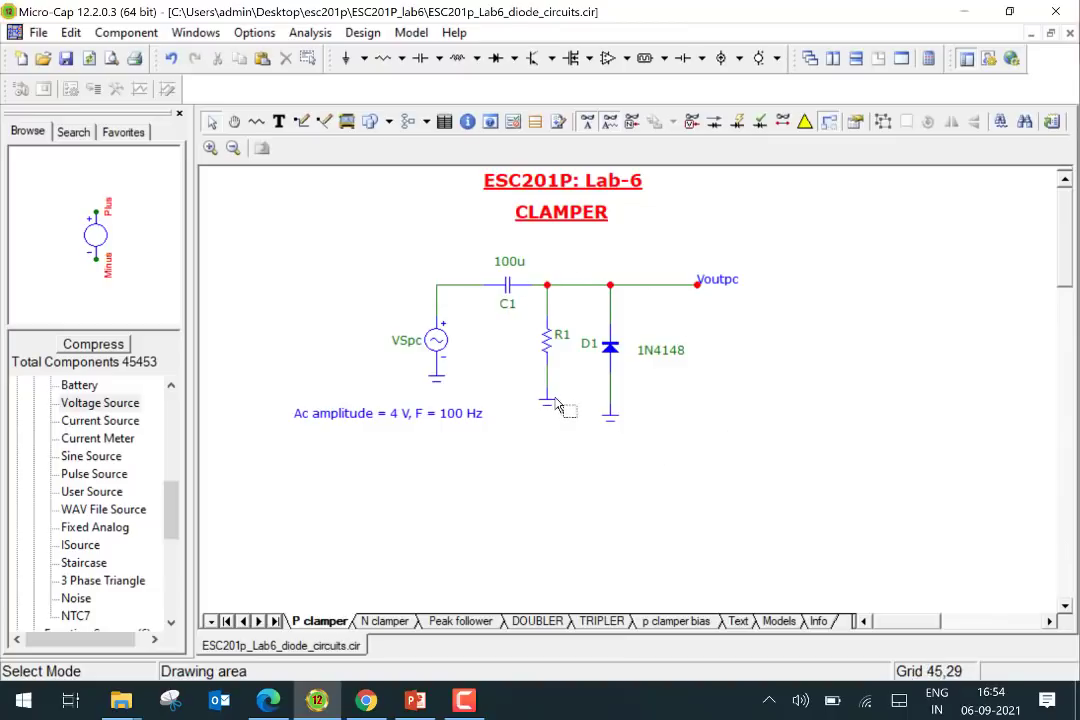
# Step: Inspect the 1N4148 model parameters of diode D1 in the positive clamper and close its properties without changes
pyautogui.moveTo(506, 298)
pyautogui.moveTo(658, 364)
pyautogui.mouseDown()
pyautogui.moveTo(654, 352)
pyautogui.moveTo(658, 364)
pyautogui.mouseUp()
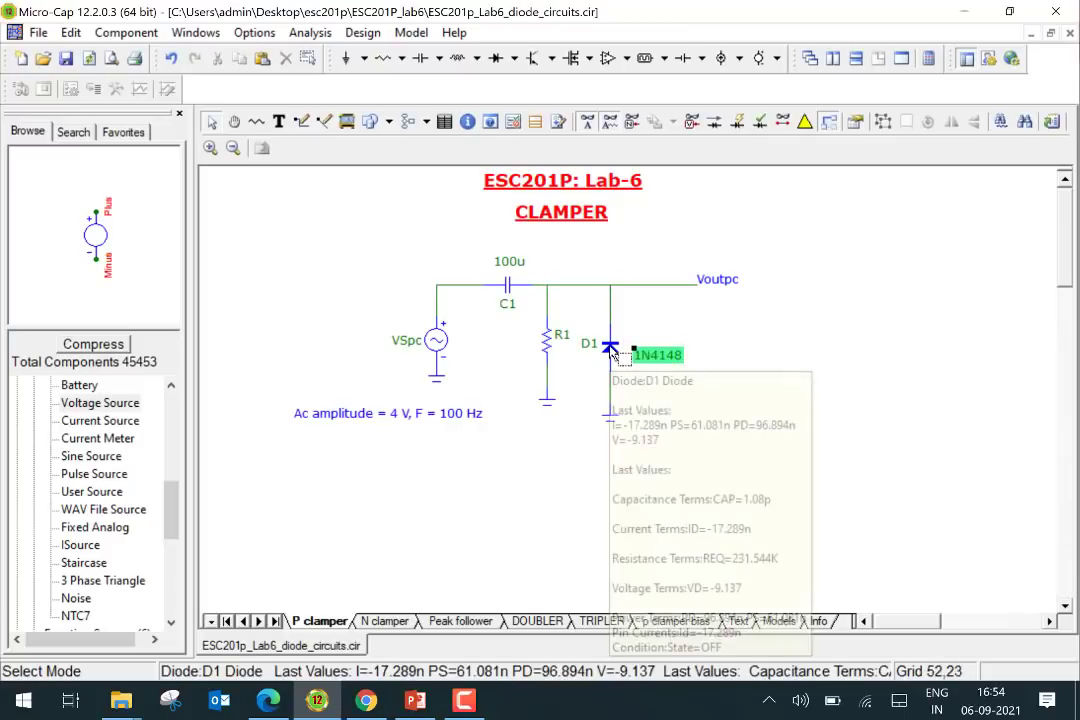
pyautogui.doubleClick(612, 352)
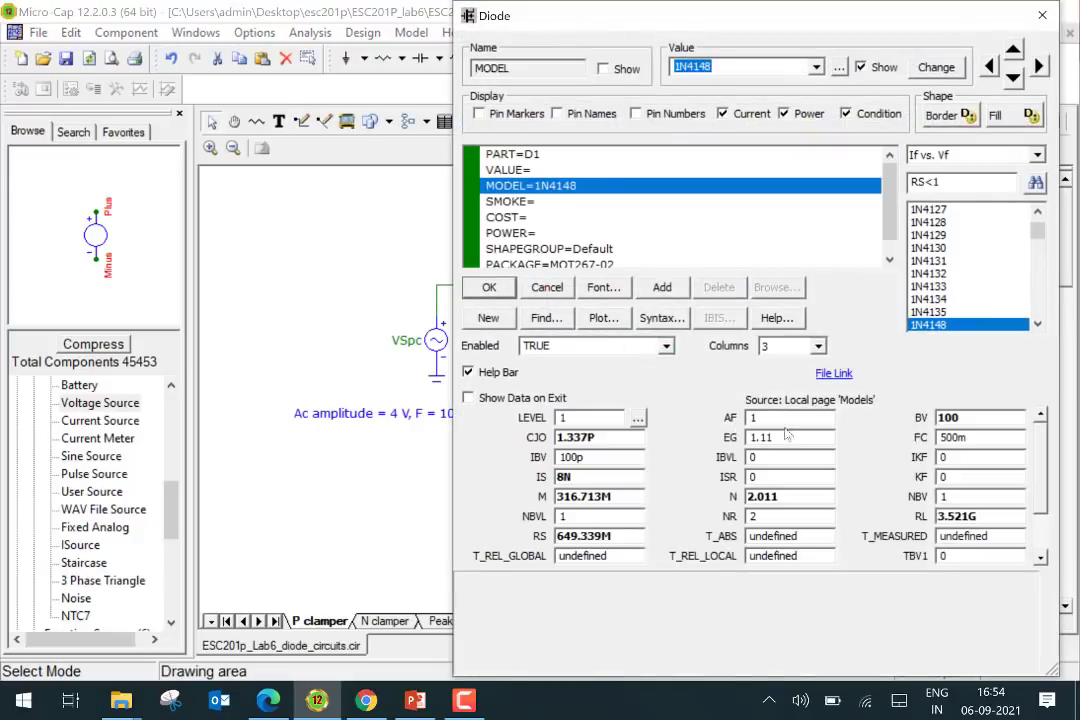
pyautogui.scroll(-1, 1040, 462)
pyautogui.scroll(-2, 1040, 462)
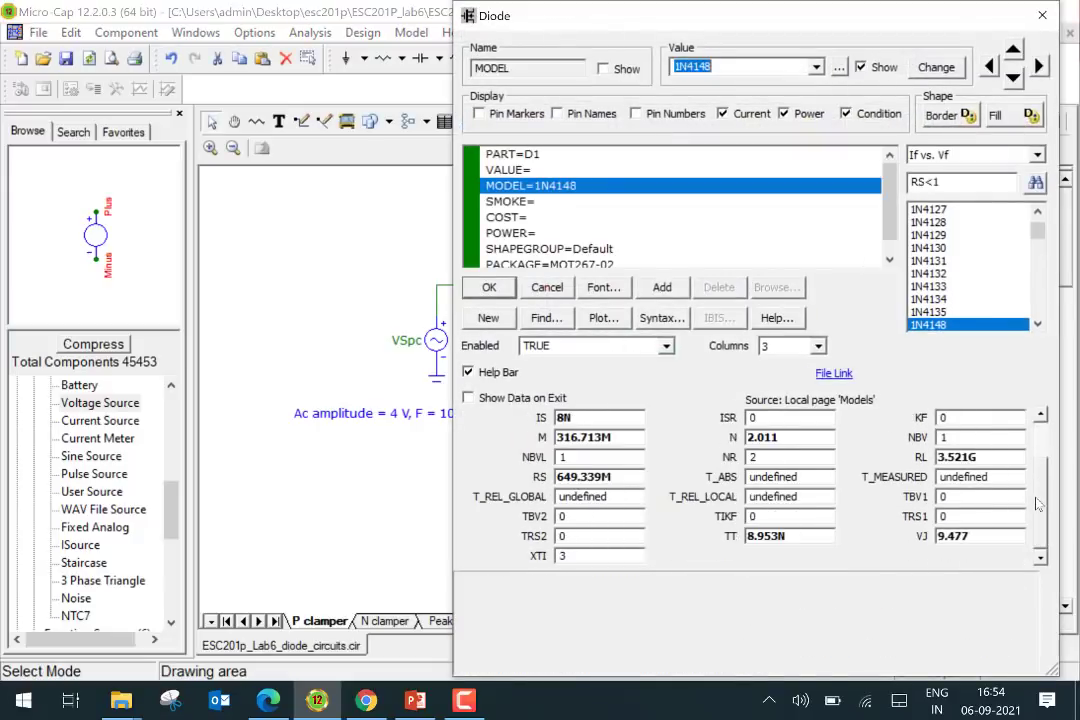
pyautogui.click(752, 536)
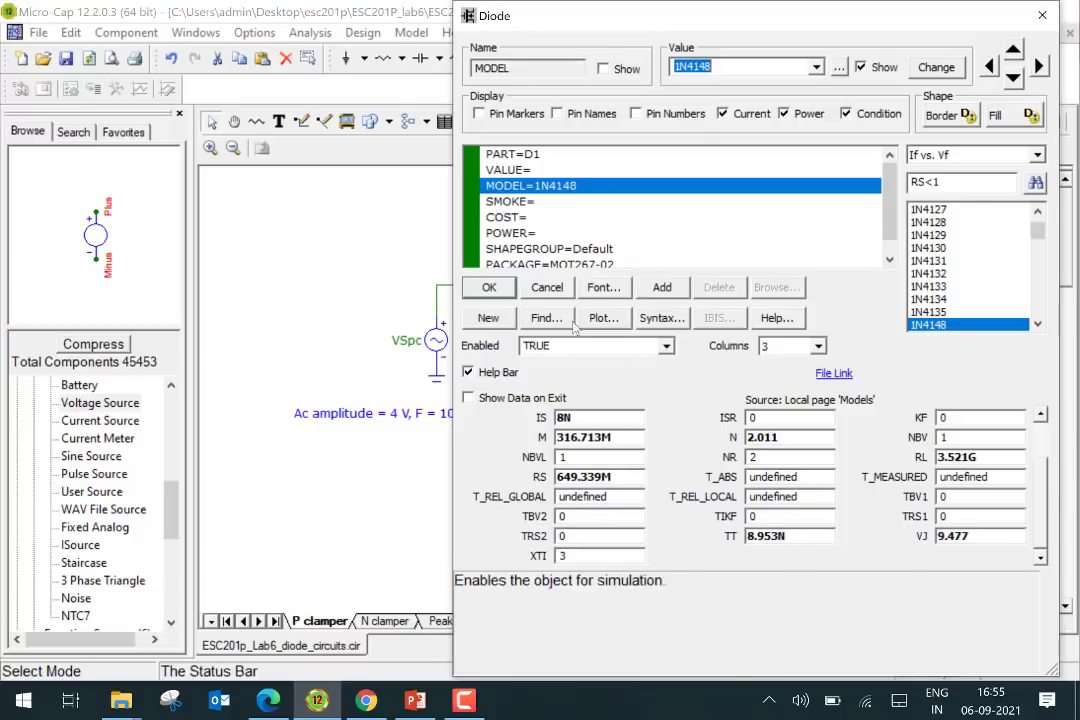
pyautogui.click(548, 289)
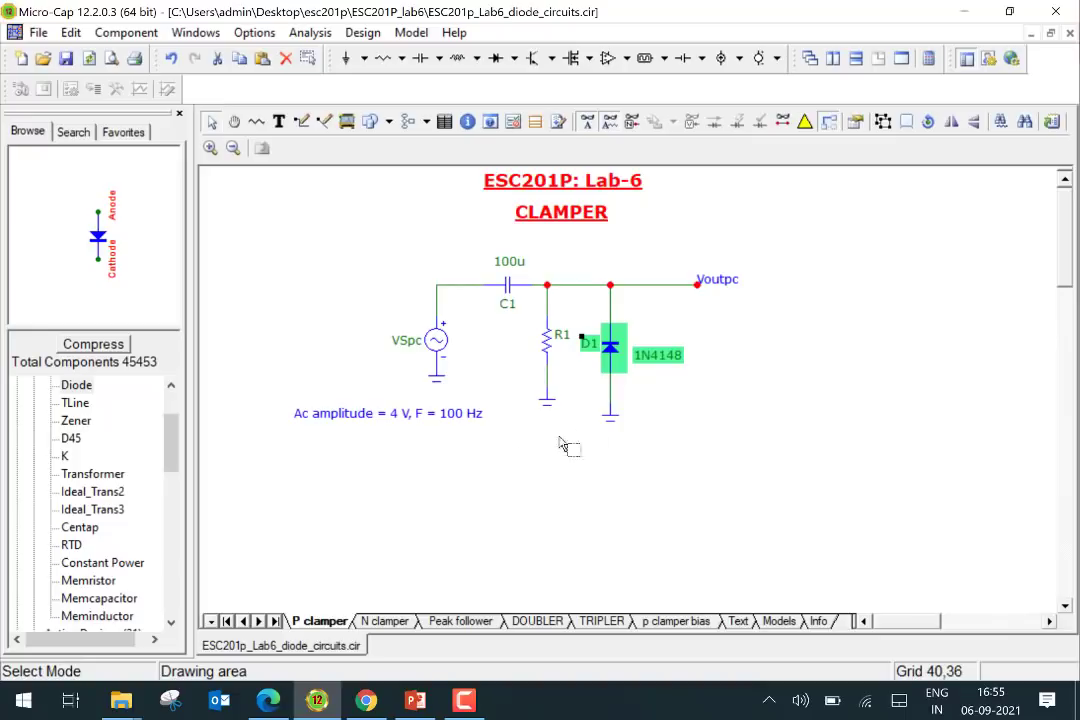
# Step: Run a transient analysis of the positive clamper with the existing limits, plotting V(VSpc) and V(VOUTpc)
pyautogui.moveTo(617, 356)
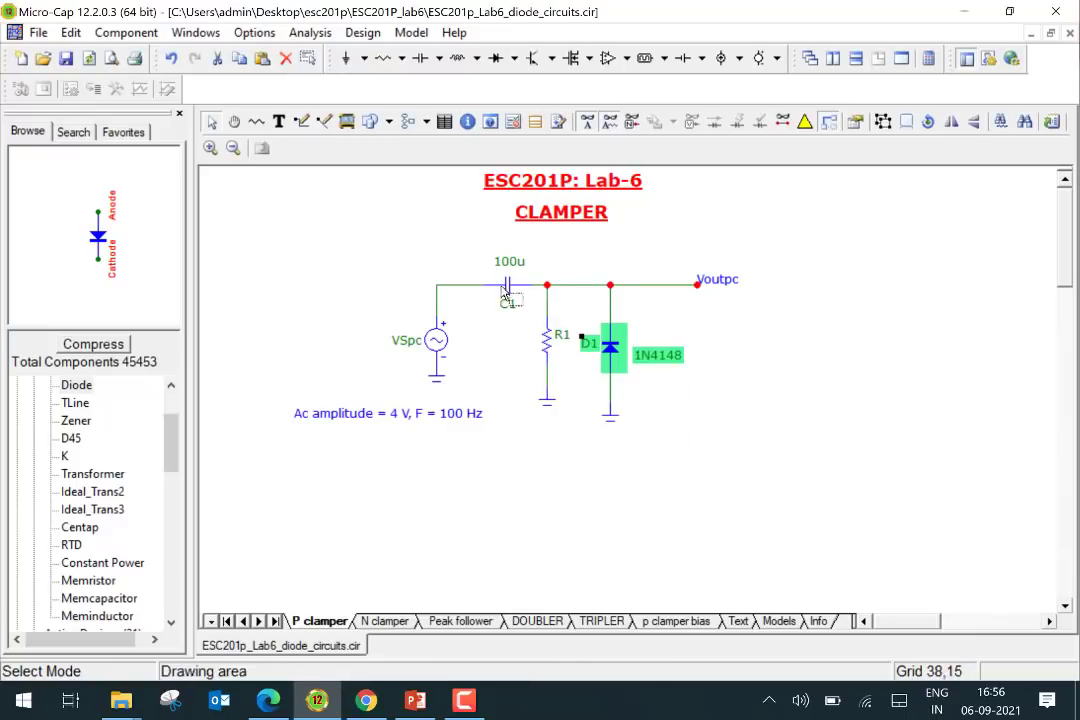
pyautogui.click(311, 33)
pyautogui.click(337, 57)
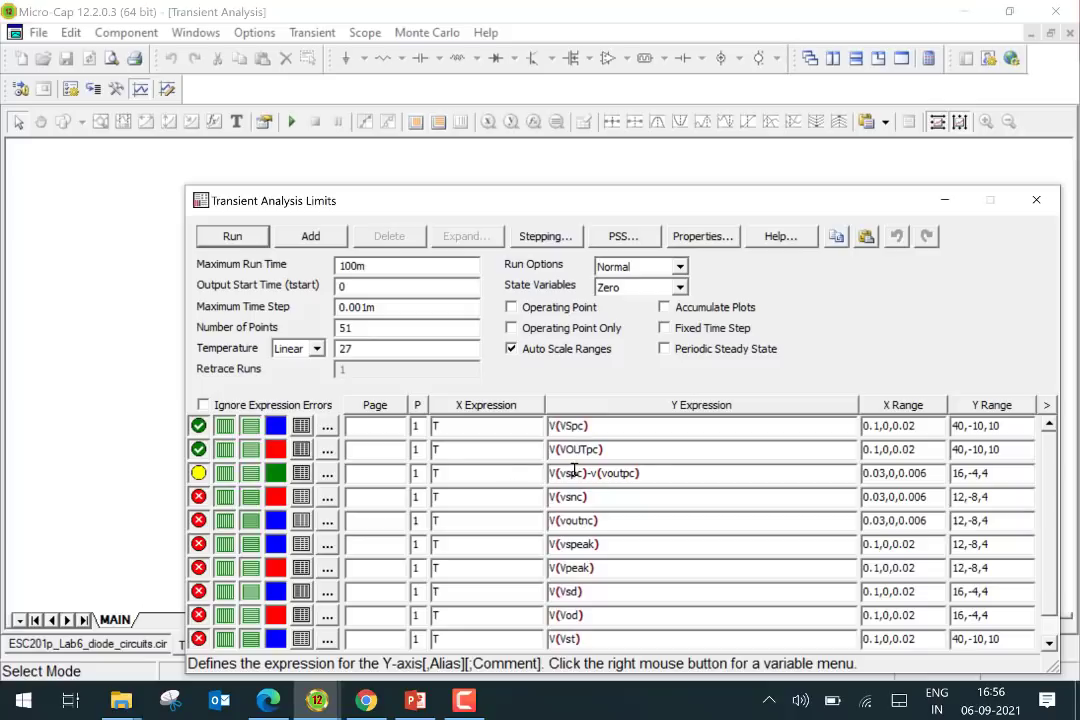
pyautogui.click(240, 235)
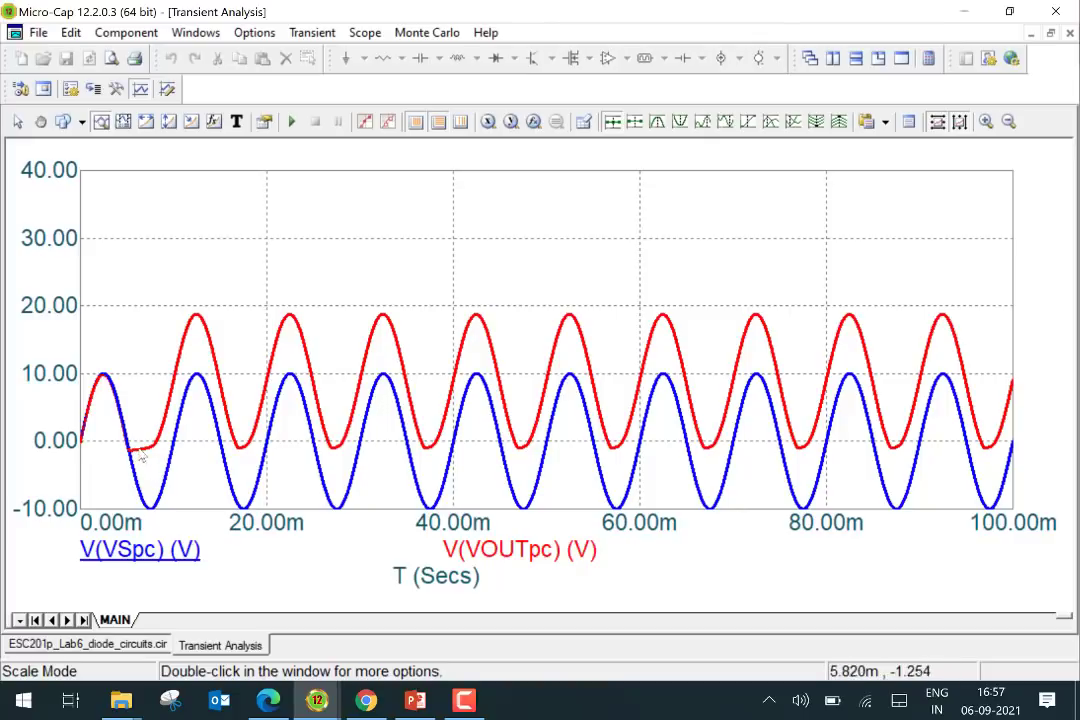
# Step: Compare the positive clamper schematic with its input and output waveforms, and exit the transient analysis
pyautogui.click(105, 648)
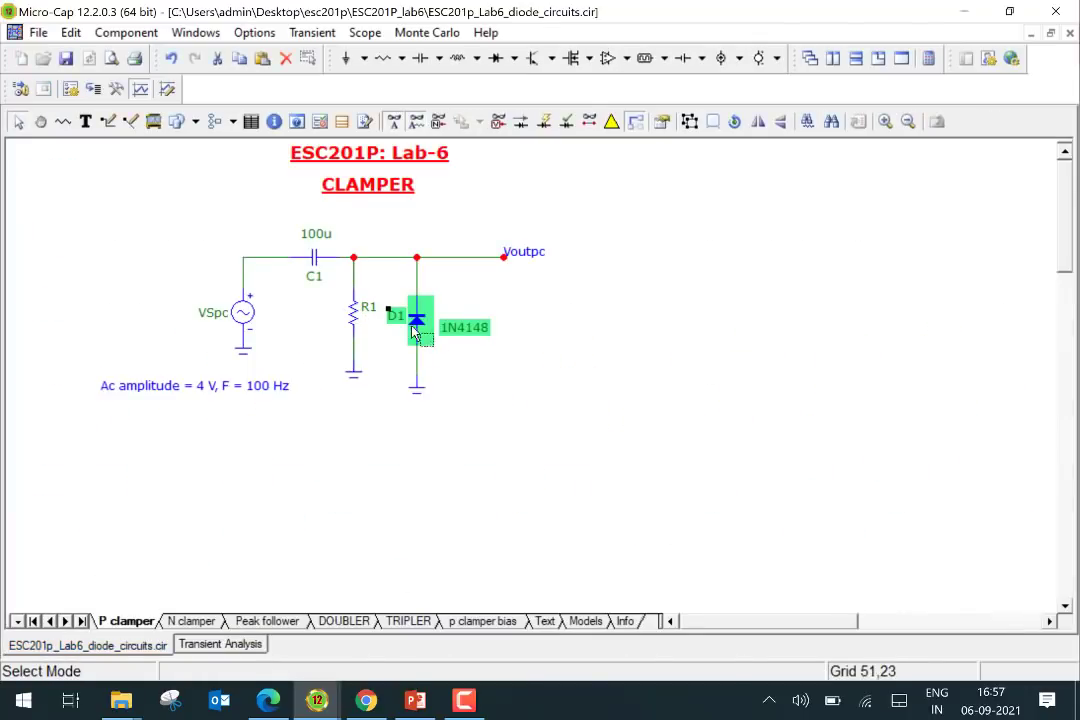
pyautogui.click(220, 644)
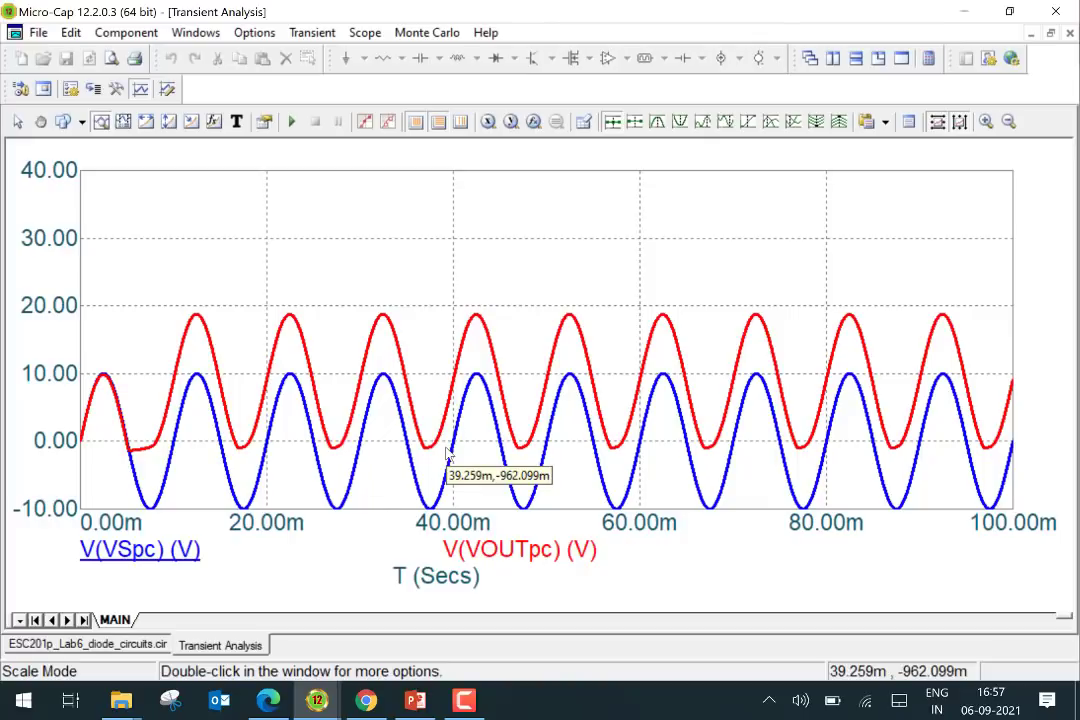
pyautogui.click(137, 647)
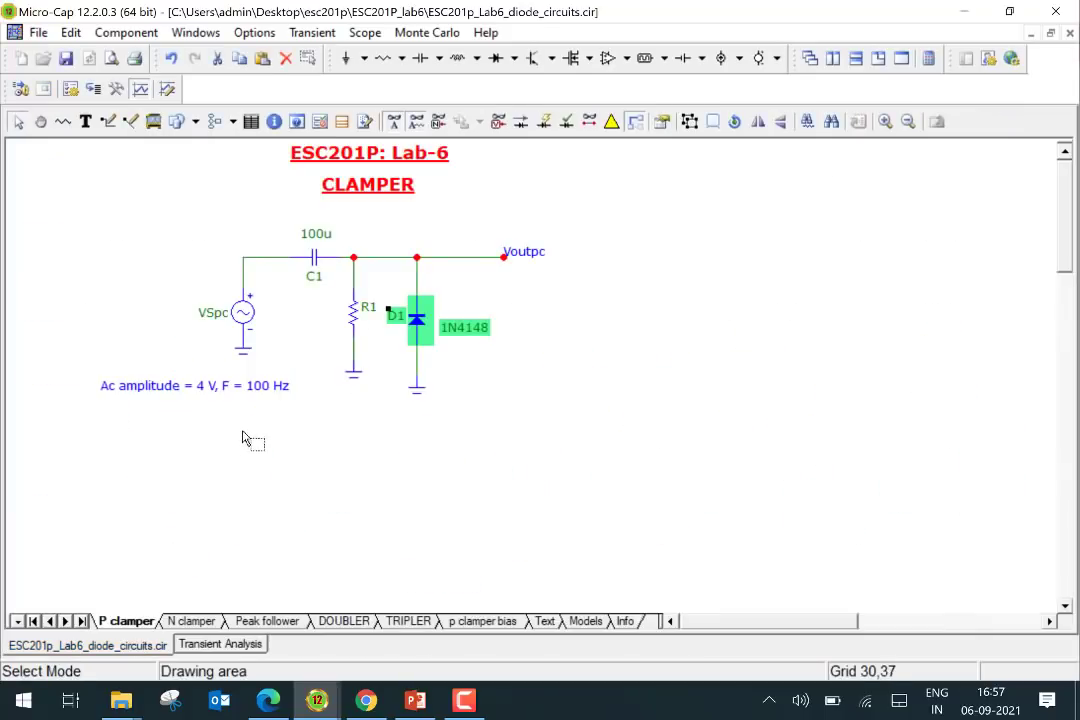
pyautogui.moveTo(353, 322)
pyautogui.click(220, 644)
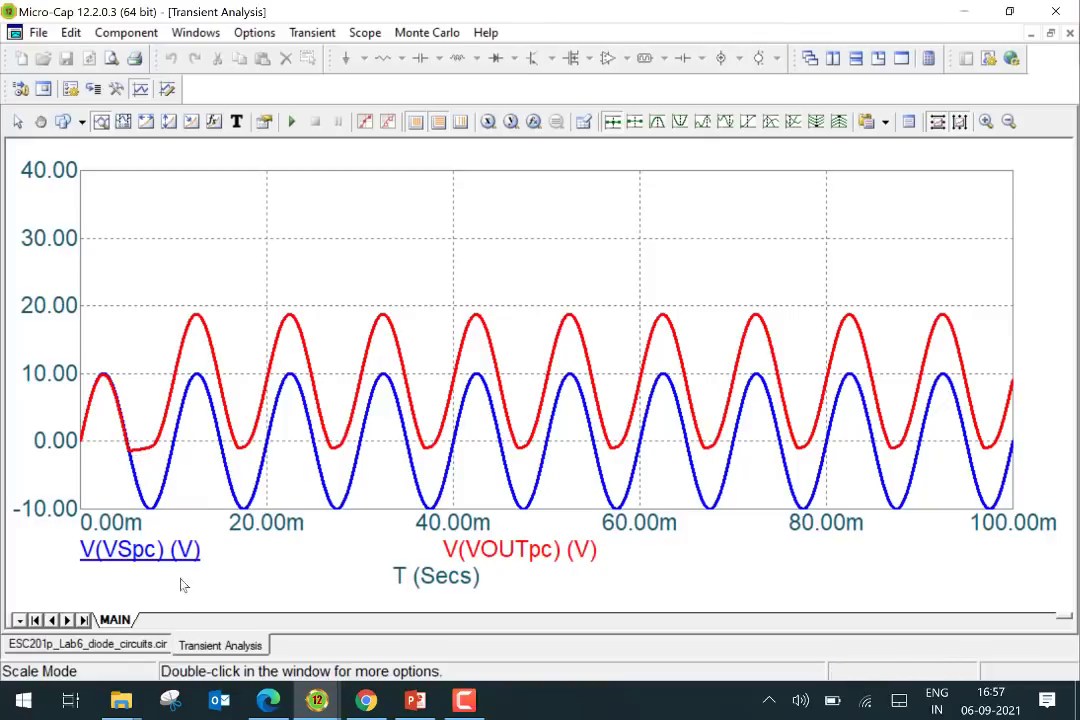
pyautogui.click(127, 645)
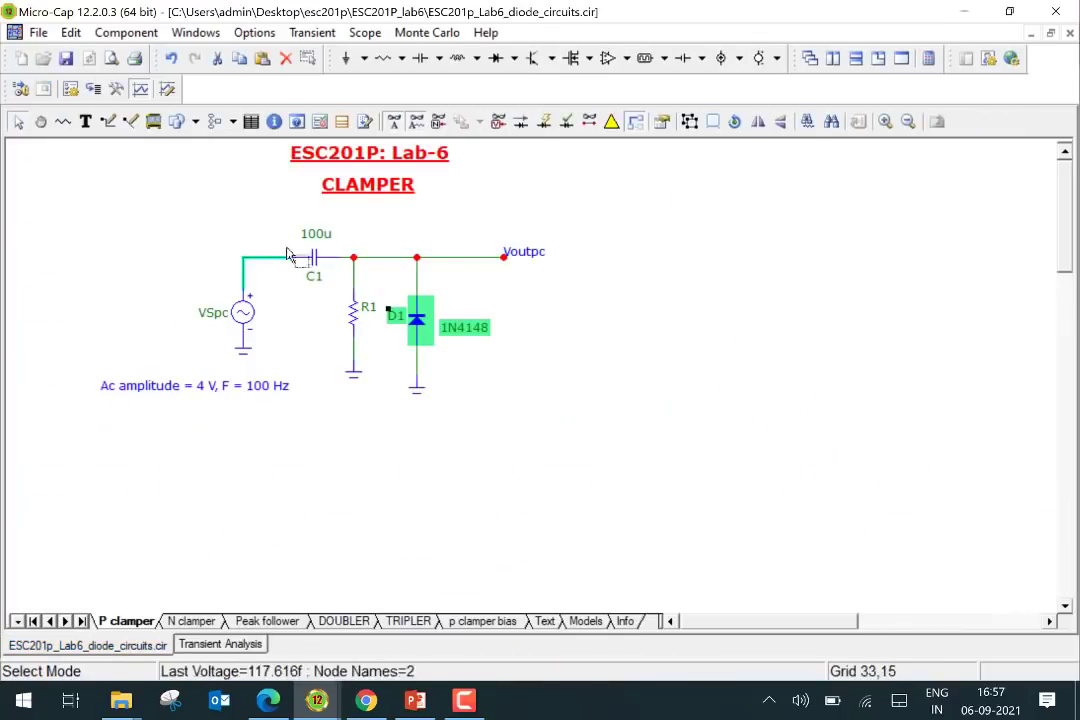
pyautogui.moveTo(422, 330)
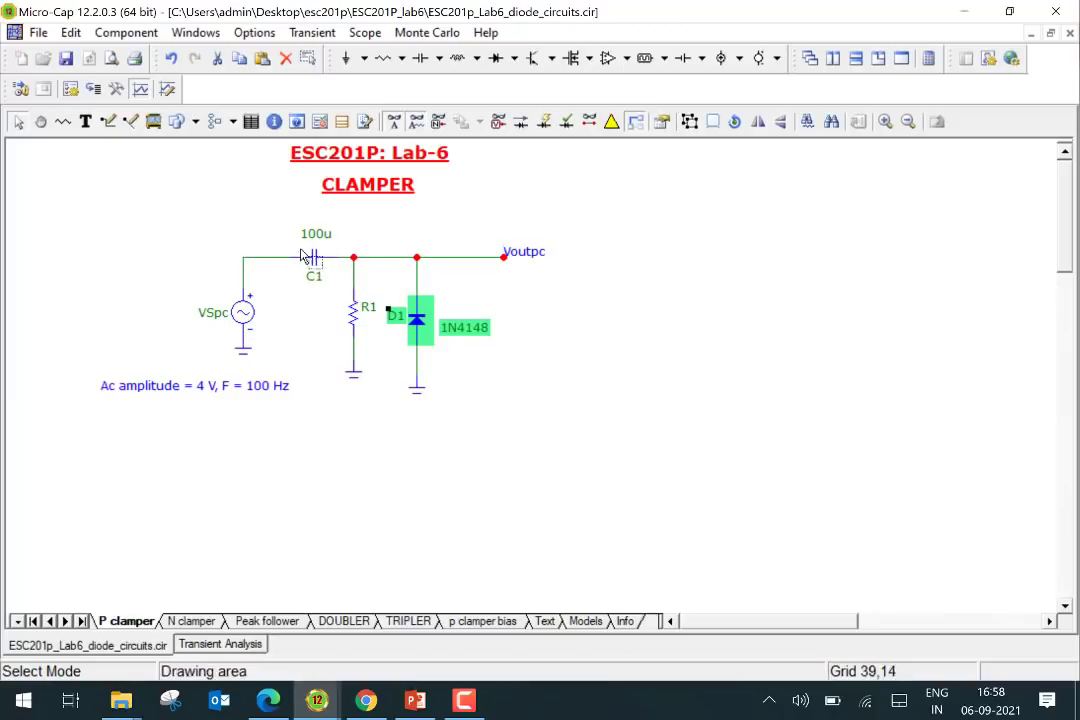
pyautogui.click(238, 645)
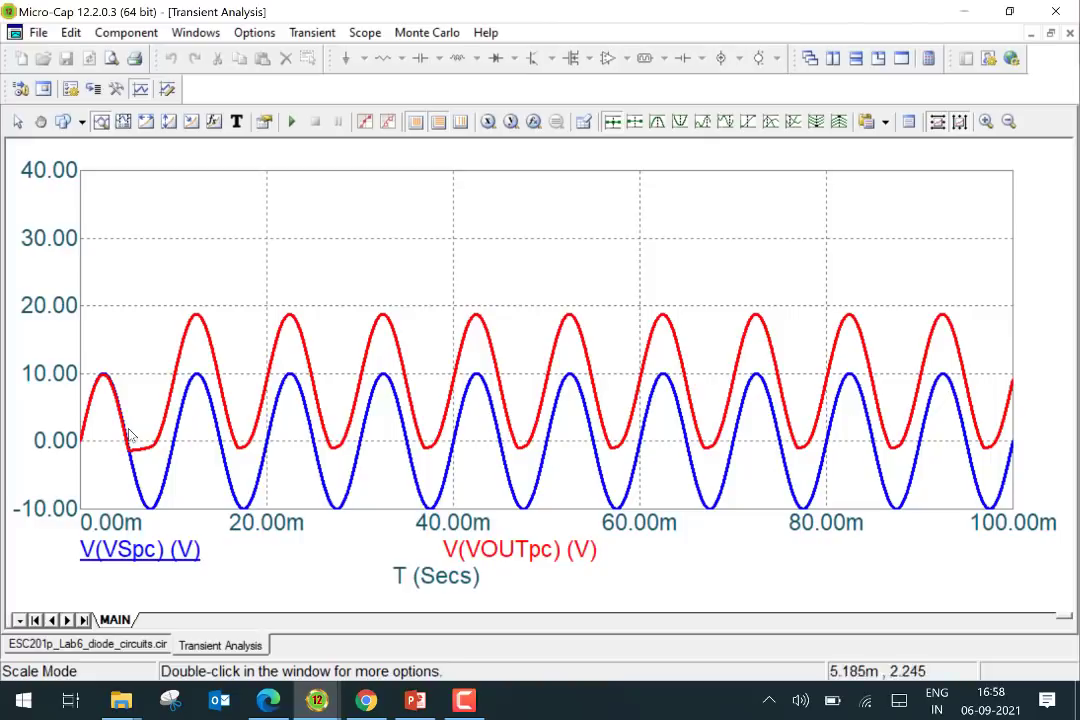
pyautogui.click(131, 645)
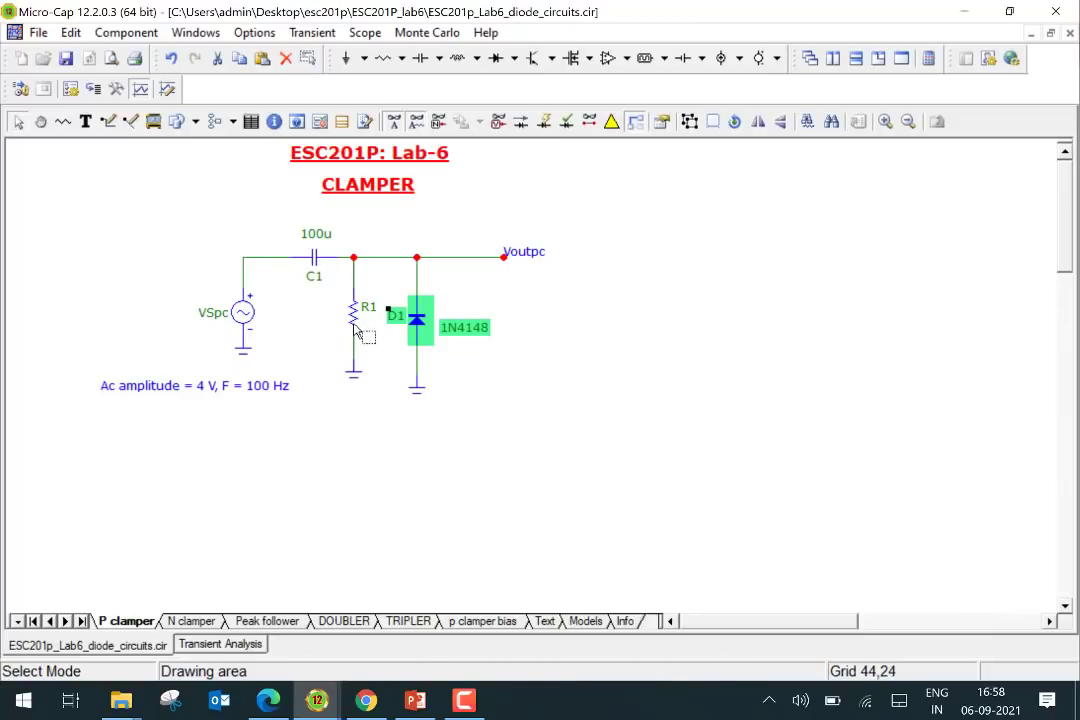
pyautogui.moveTo(355, 335)
pyautogui.moveTo(242, 316)
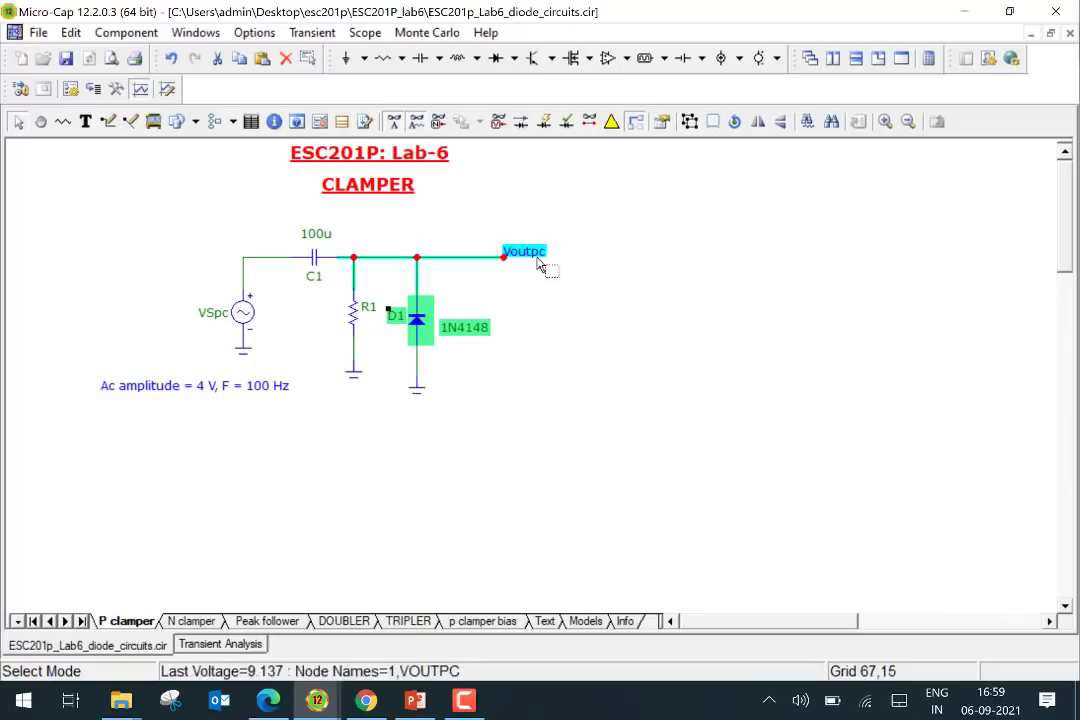
pyautogui.moveTo(537, 262)
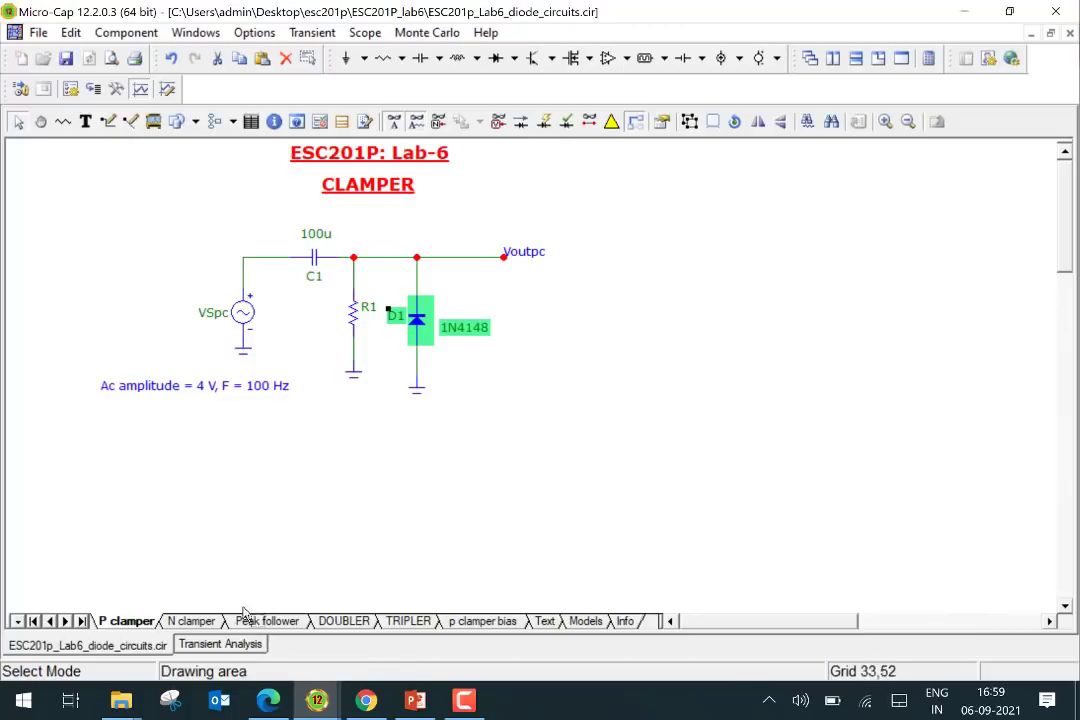
pyautogui.click(222, 645)
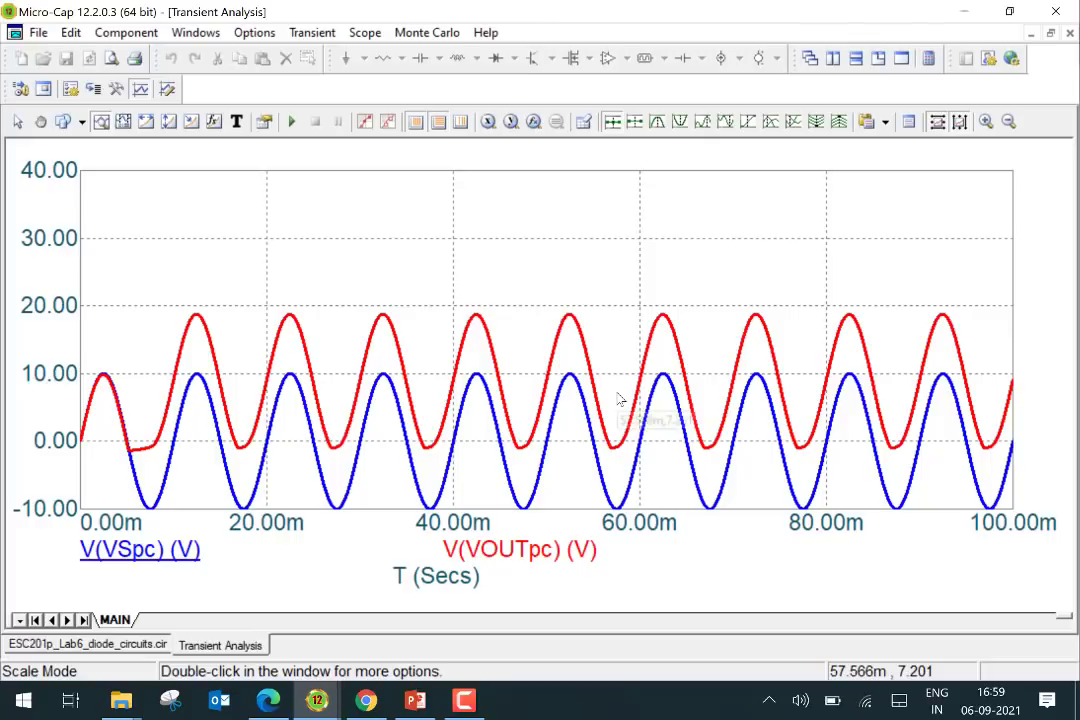
pyautogui.click(312, 32)
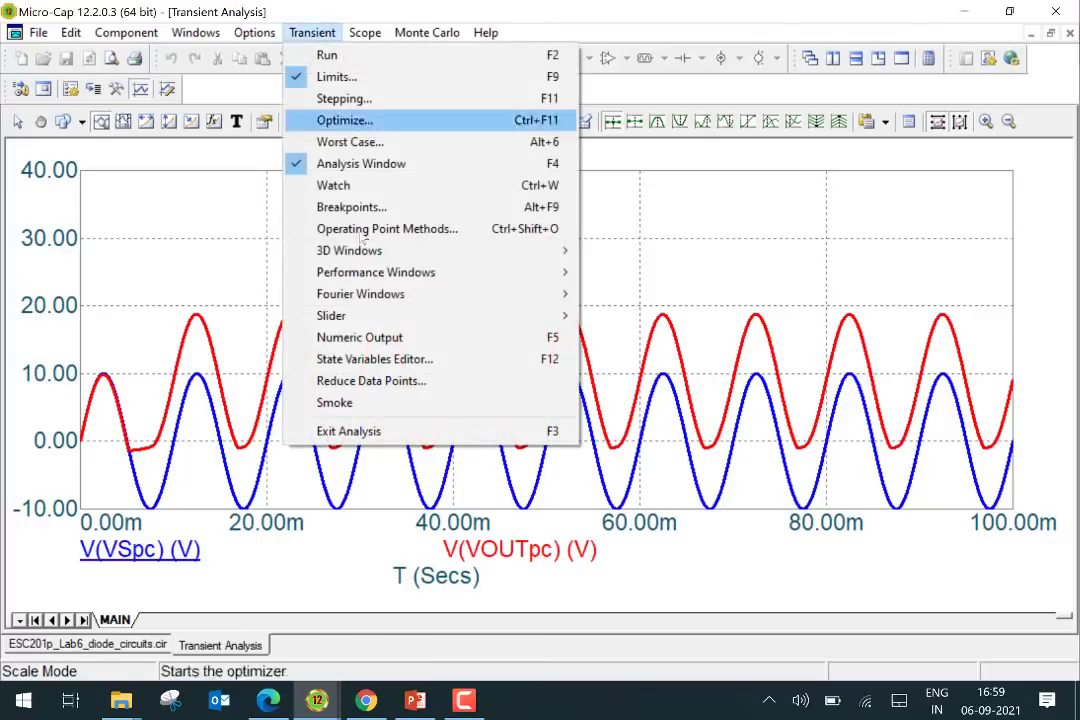
pyautogui.click(412, 431)
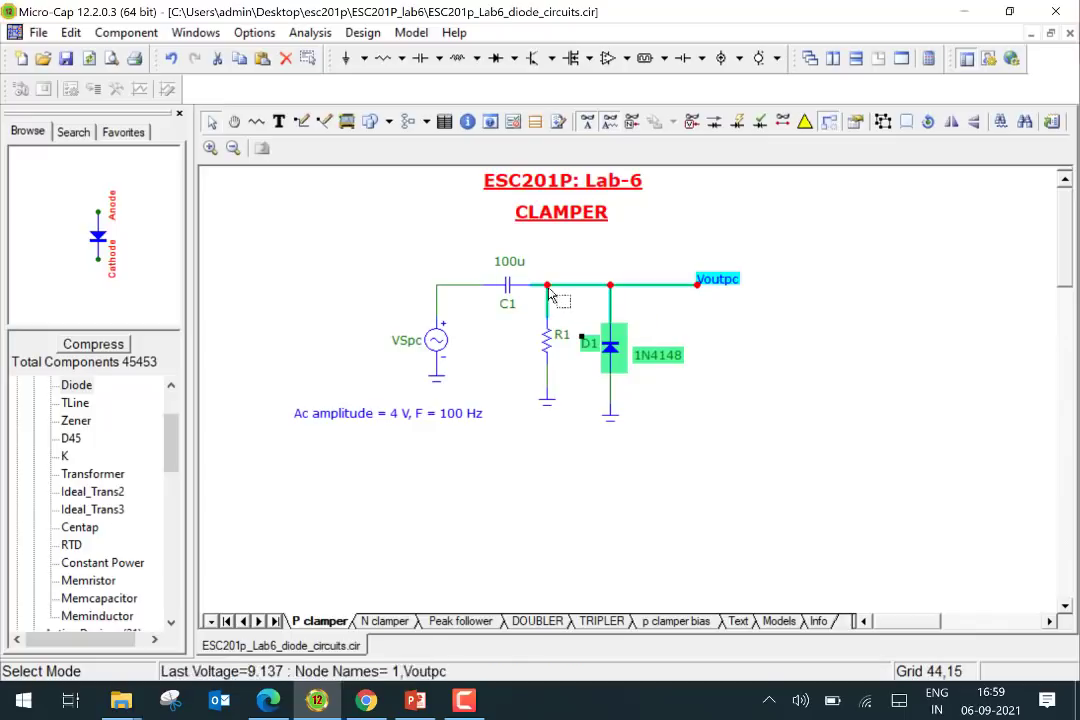
# Step: View the N clamper circuit to compare its diode orientation, and return to the P clamper circuit
pyautogui.moveTo(513, 291)
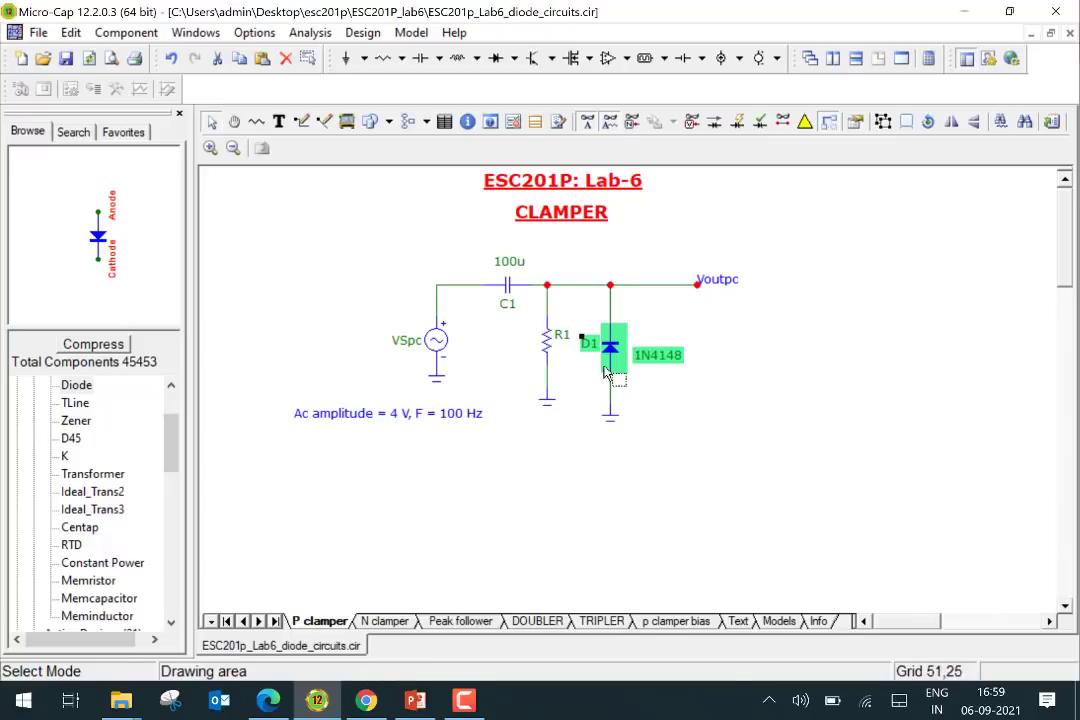
pyautogui.click(385, 621)
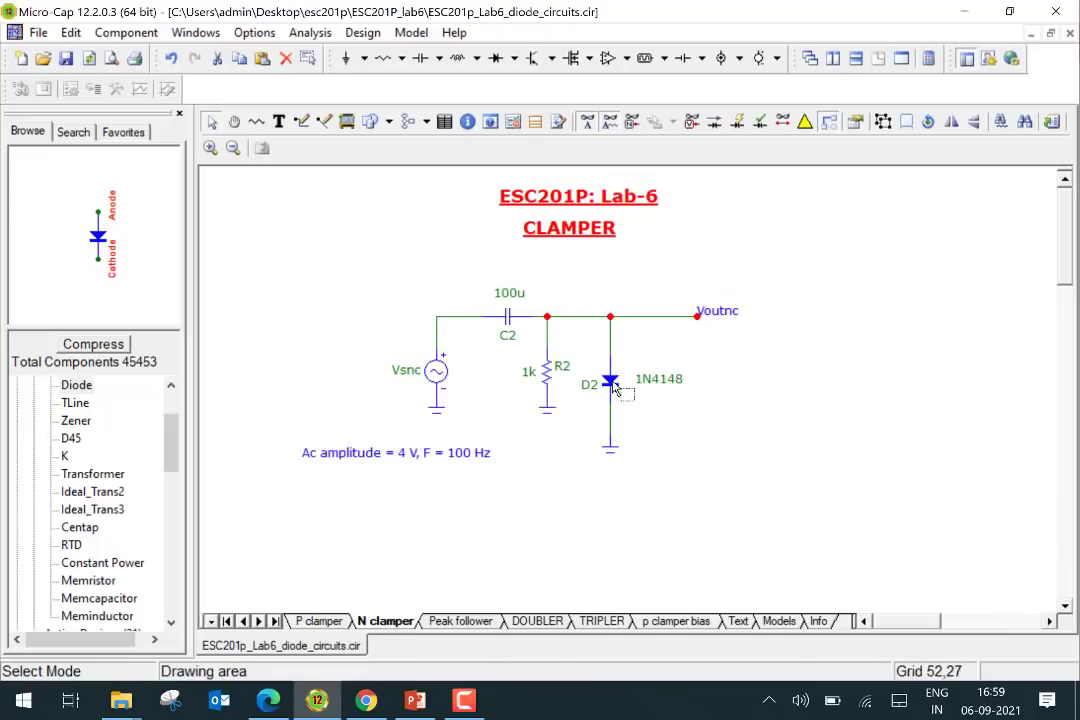
pyautogui.moveTo(615, 390)
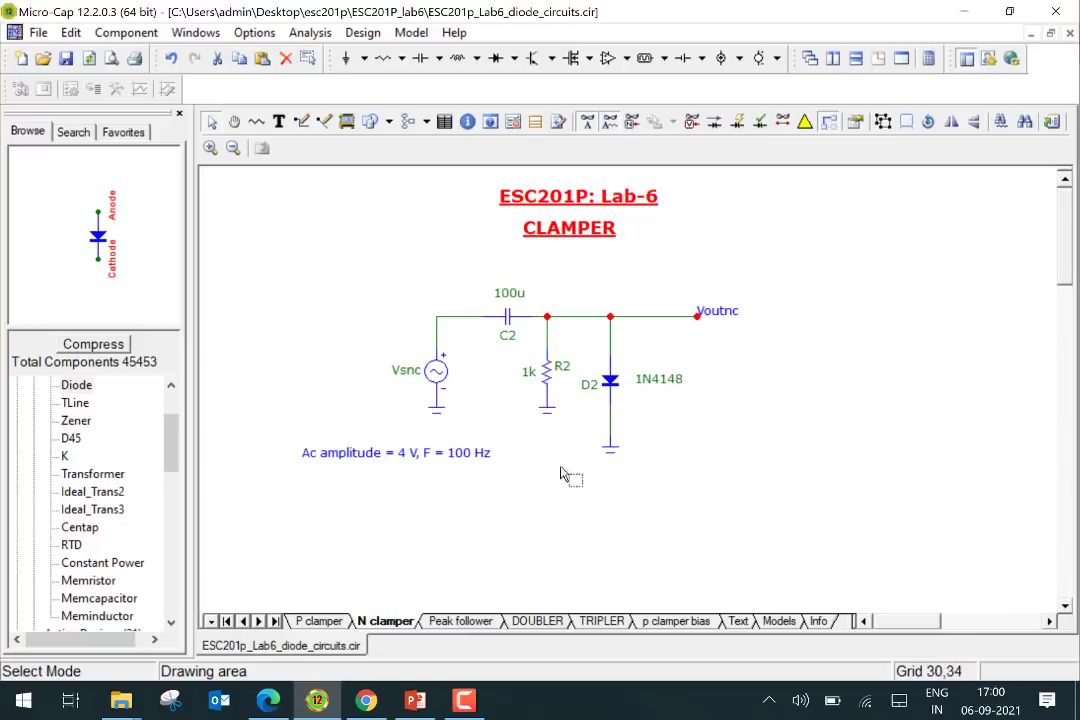
pyautogui.click(322, 622)
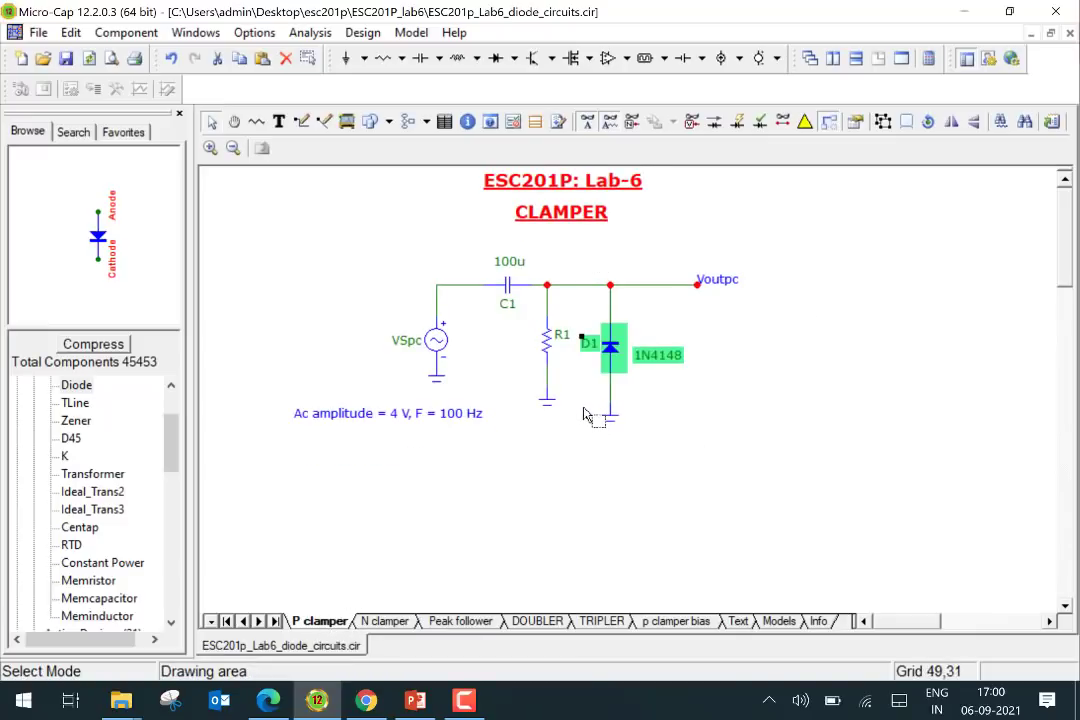
# Step: Show the Peak follower circuit and examine its source Vspeak, diode D3, capacitor C3 and output node Vpeak
pyautogui.click(460, 621)
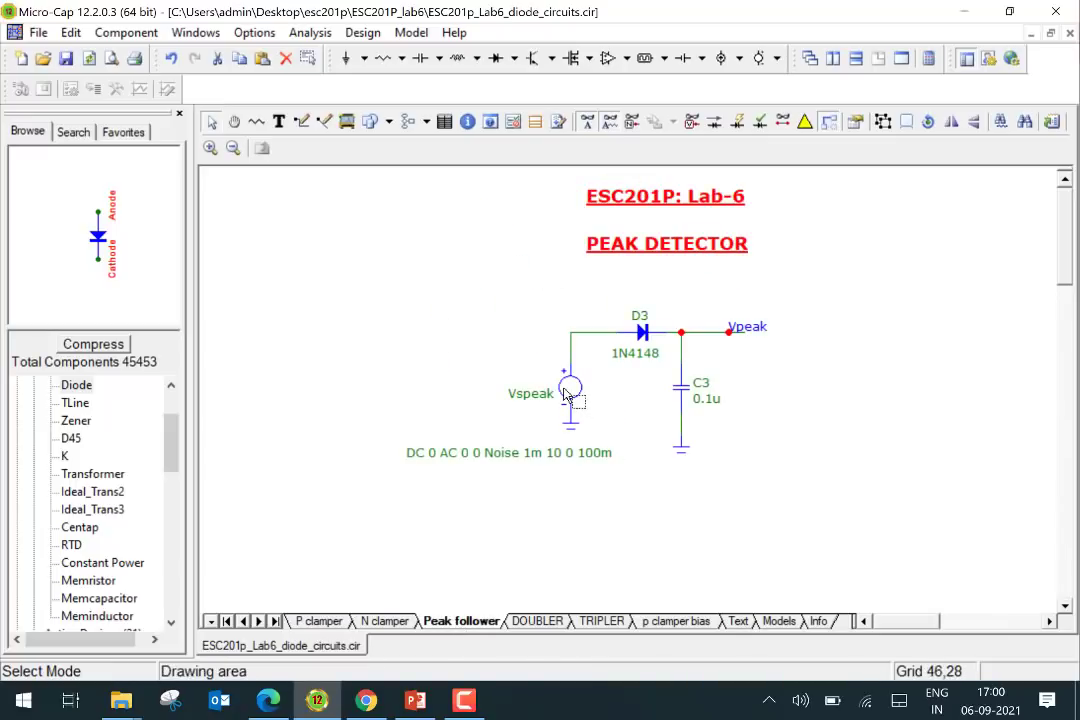
pyautogui.moveTo(565, 396)
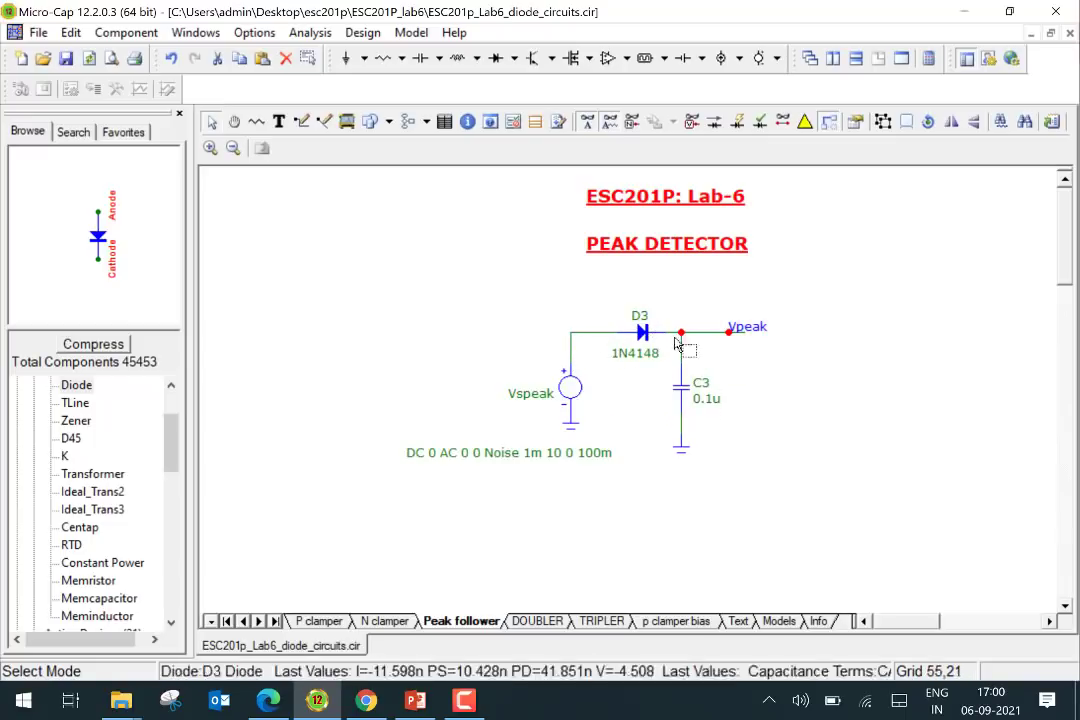
pyautogui.moveTo(692, 340)
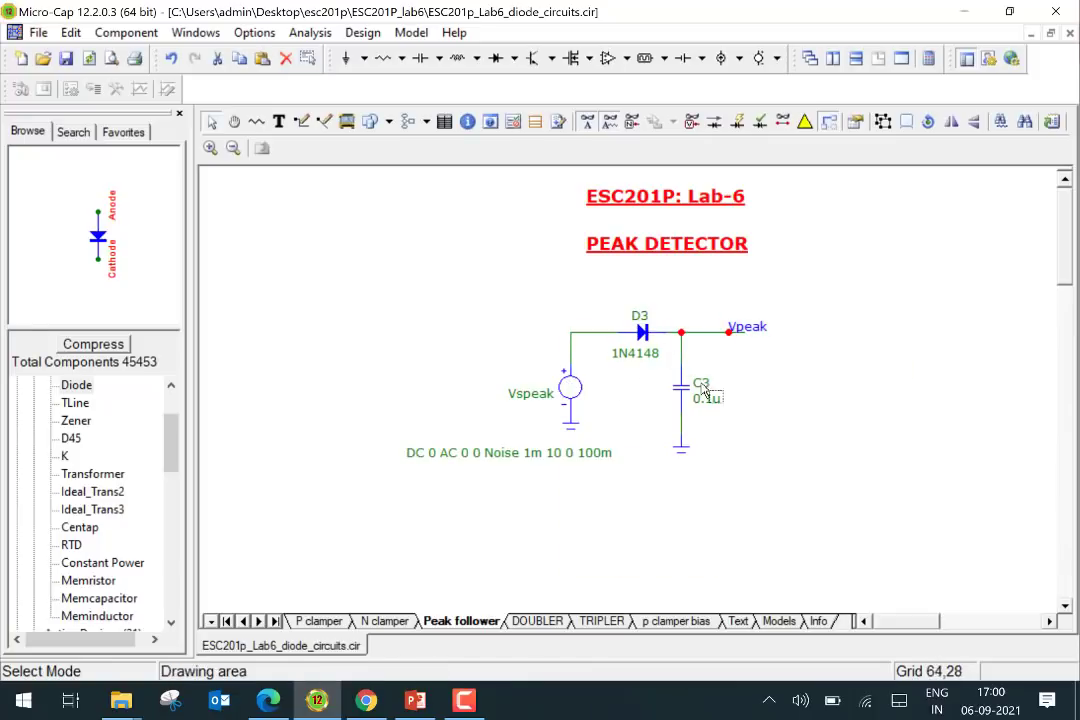
pyautogui.moveTo(566, 398)
pyautogui.moveTo(650, 346)
pyautogui.moveTo(755, 340)
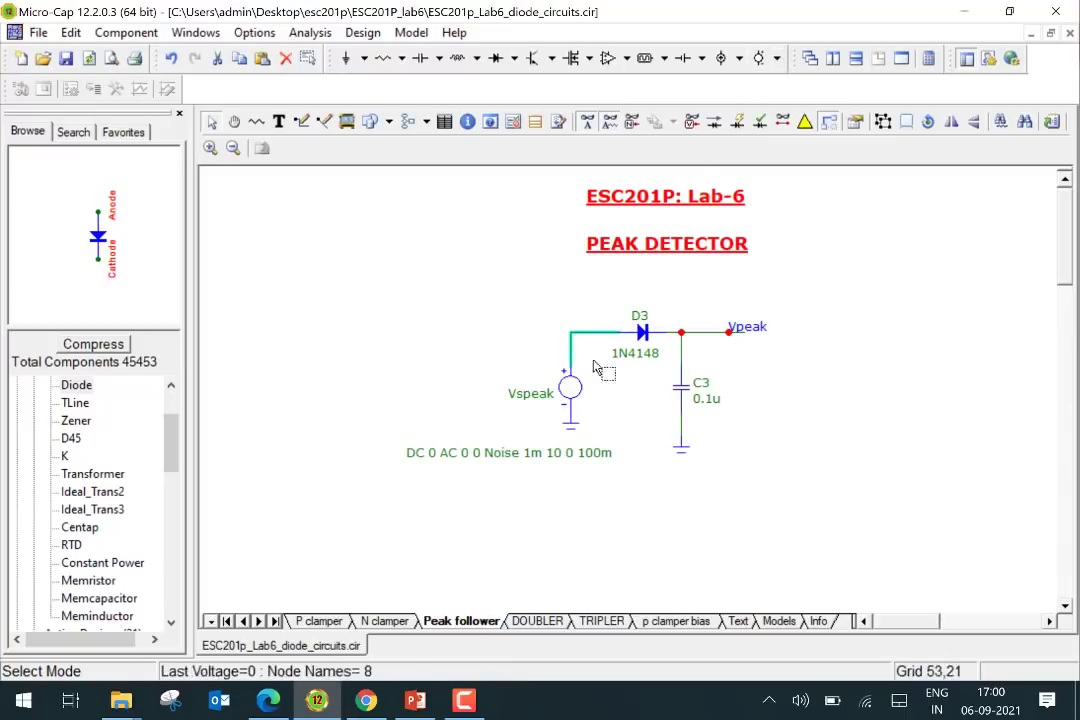
# Step: Review the noise interval, amplitude and end time of the voltage source Vspeak, and accept its settings unchanged
pyautogui.doubleClick(571, 393)
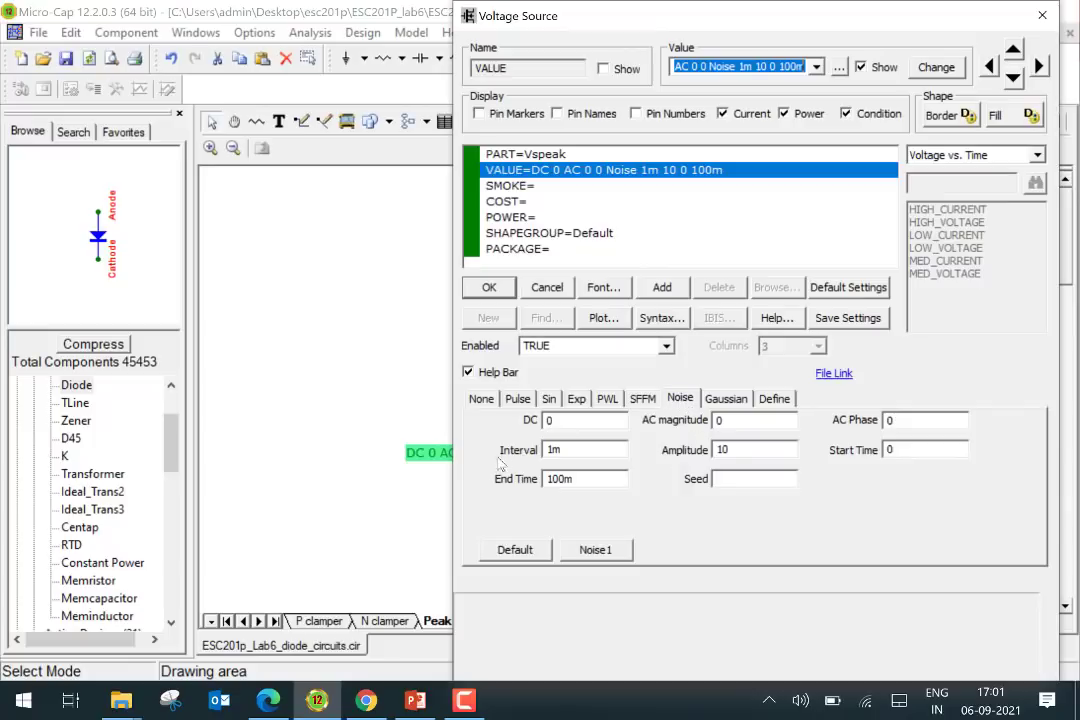
pyautogui.moveTo(564, 452)
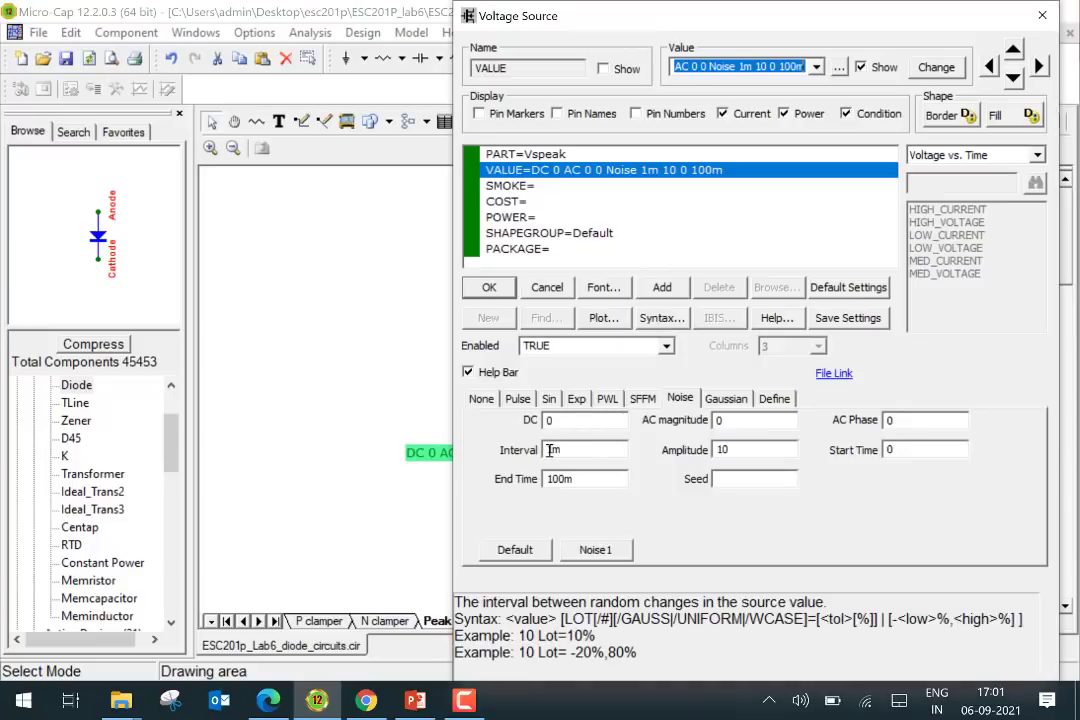
pyautogui.moveTo(781, 449)
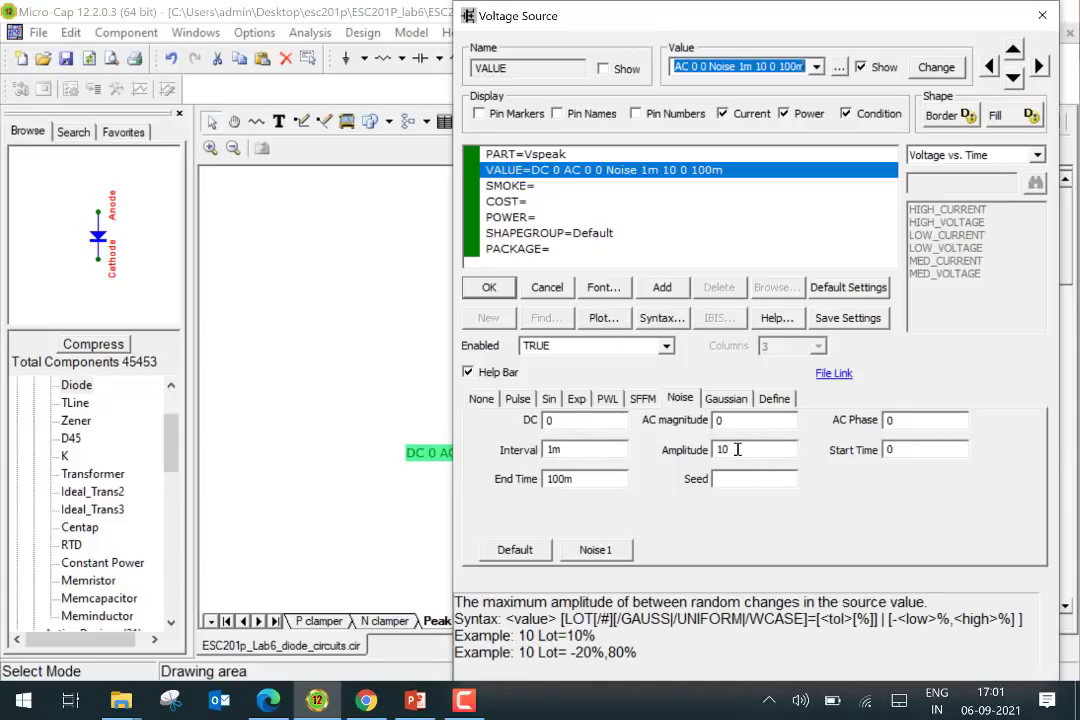
pyautogui.moveTo(558, 478)
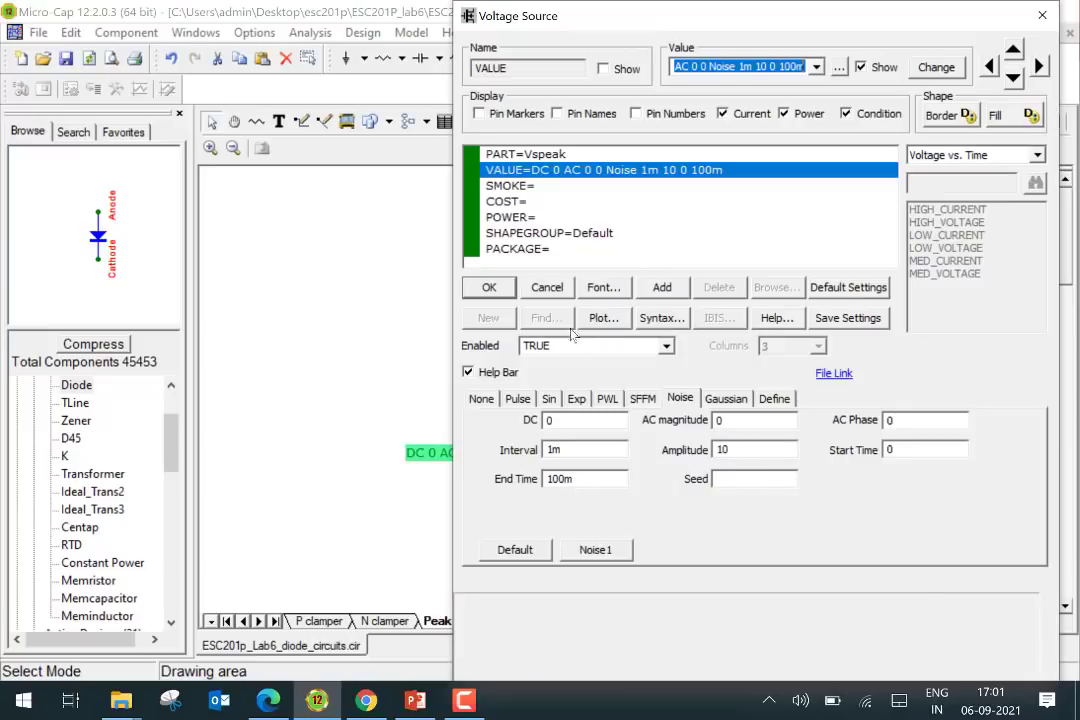
pyautogui.click(489, 287)
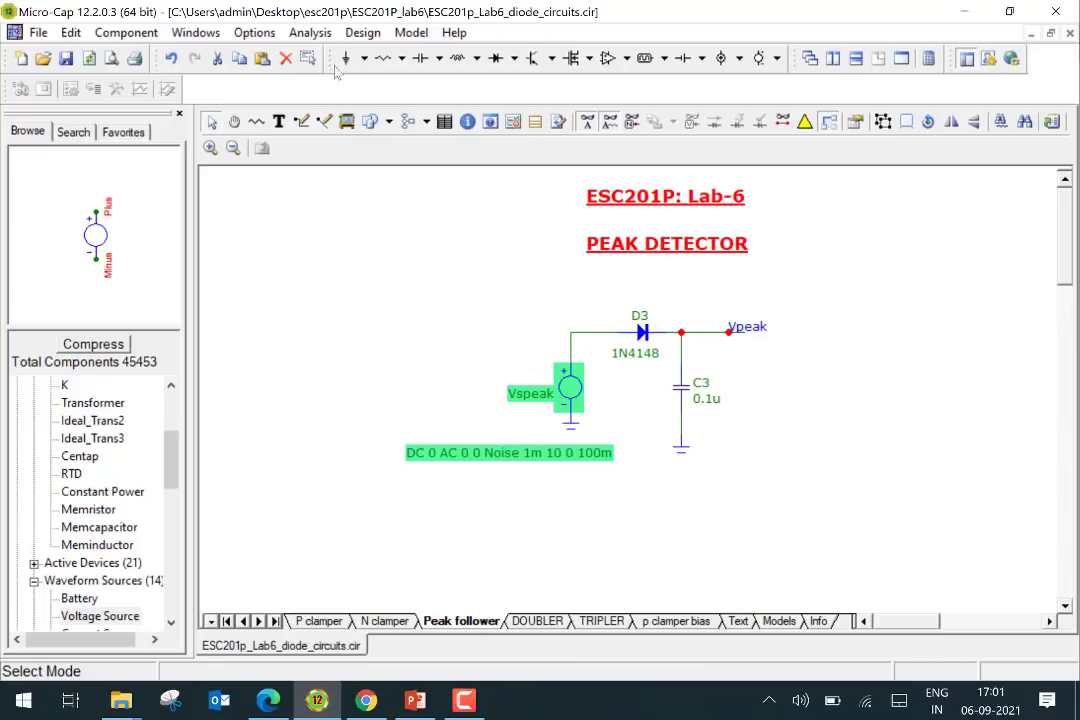
# Step: Run a transient analysis of the peak detector for 100m, plotting only V(vspeak) and V(Vpeak)
pyautogui.click(310, 32)
pyautogui.click(338, 56)
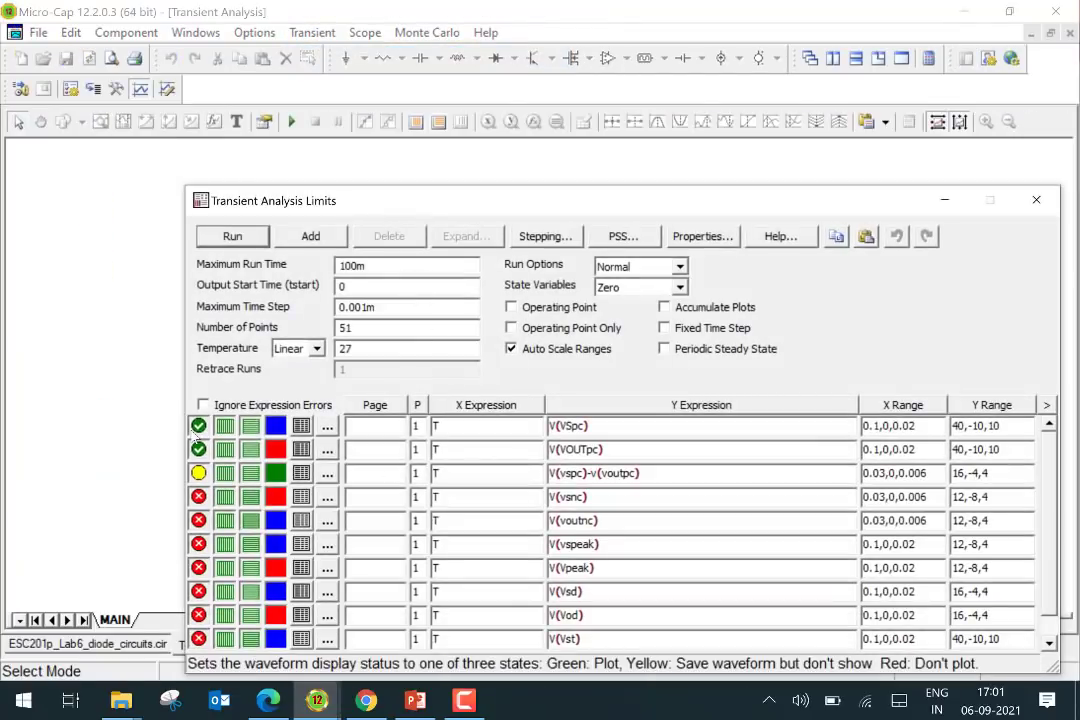
pyautogui.click(198, 427)
pyautogui.click(198, 427)
pyautogui.click(198, 450)
pyautogui.click(199, 473)
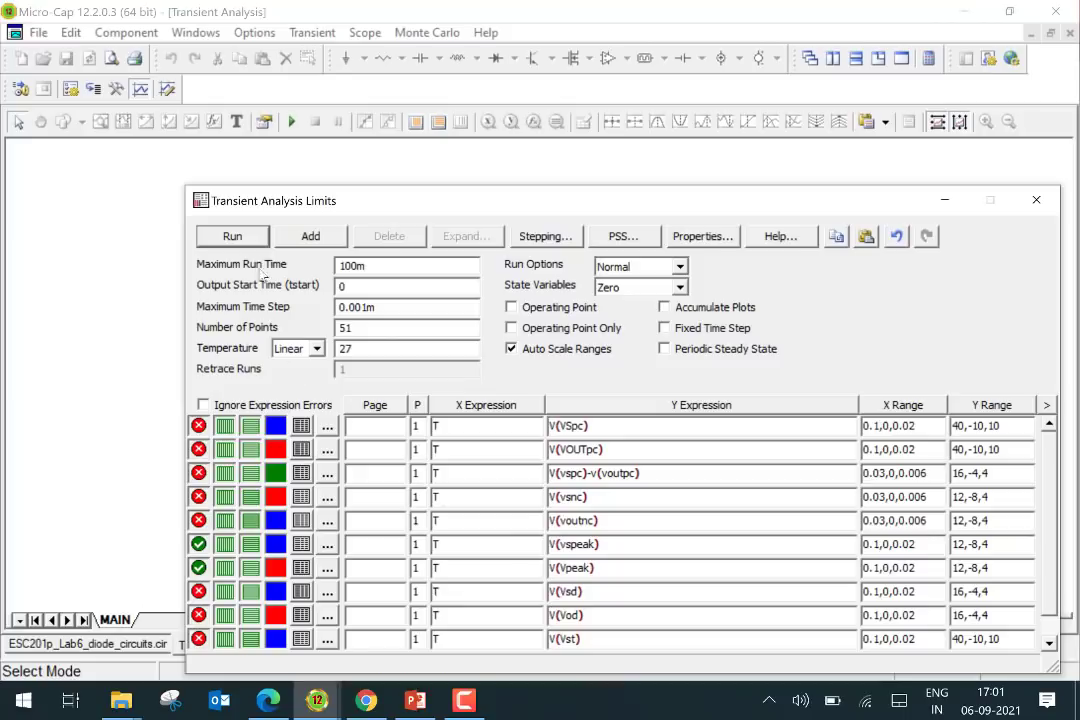
pyautogui.click(250, 235)
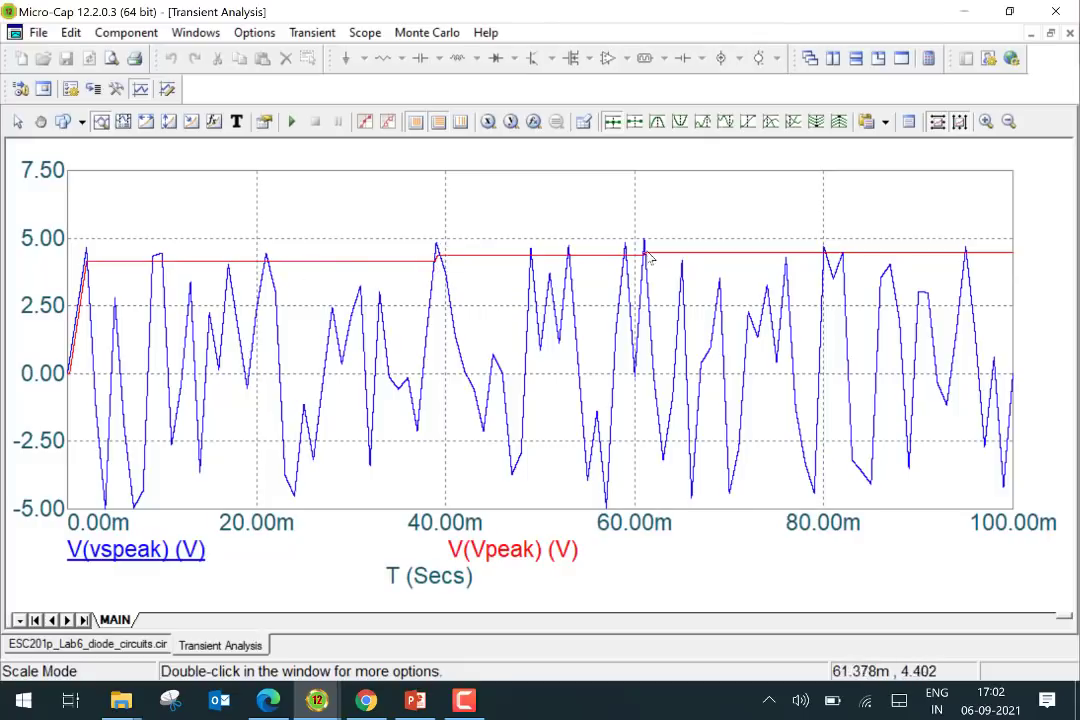
# Step: Rerun the peak detector's transient analysis three times to compare V(Vpeak) with the random input V(vspeak), and exit the analysis
pyautogui.moveTo(648, 257)
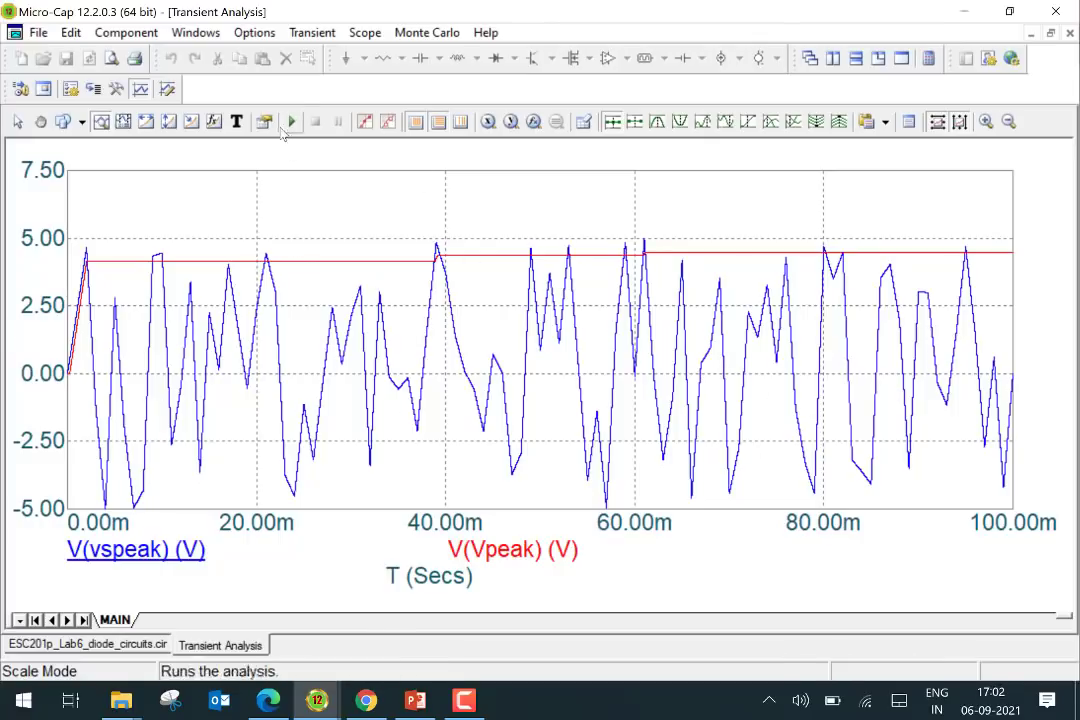
pyautogui.click(291, 121)
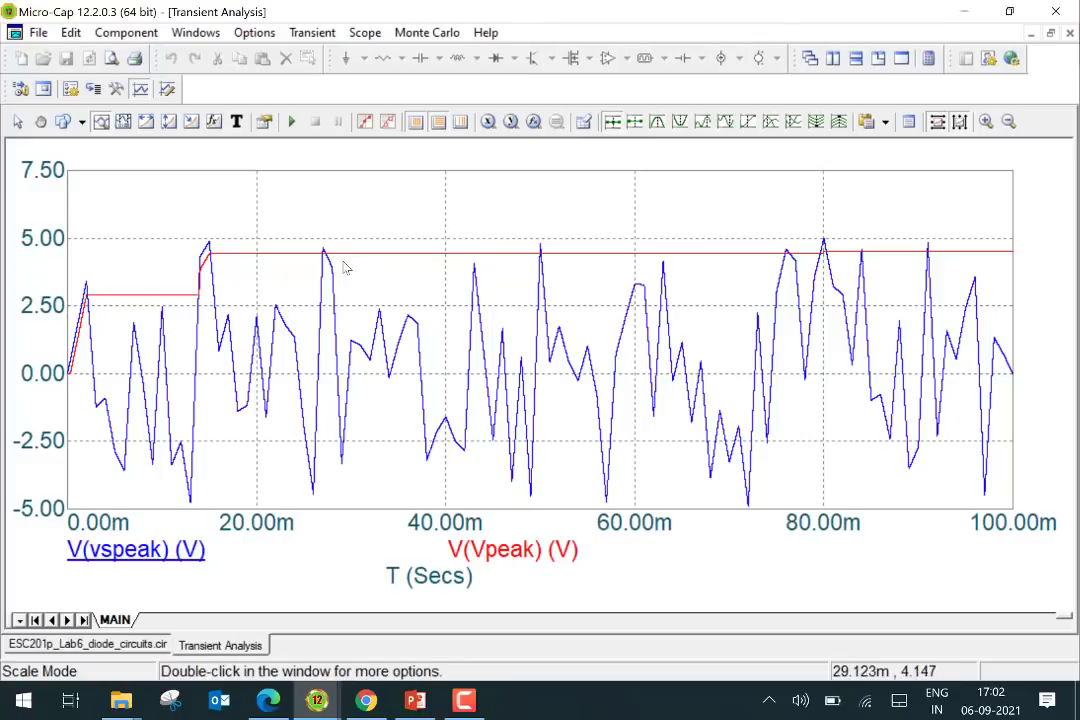
pyautogui.click(292, 121)
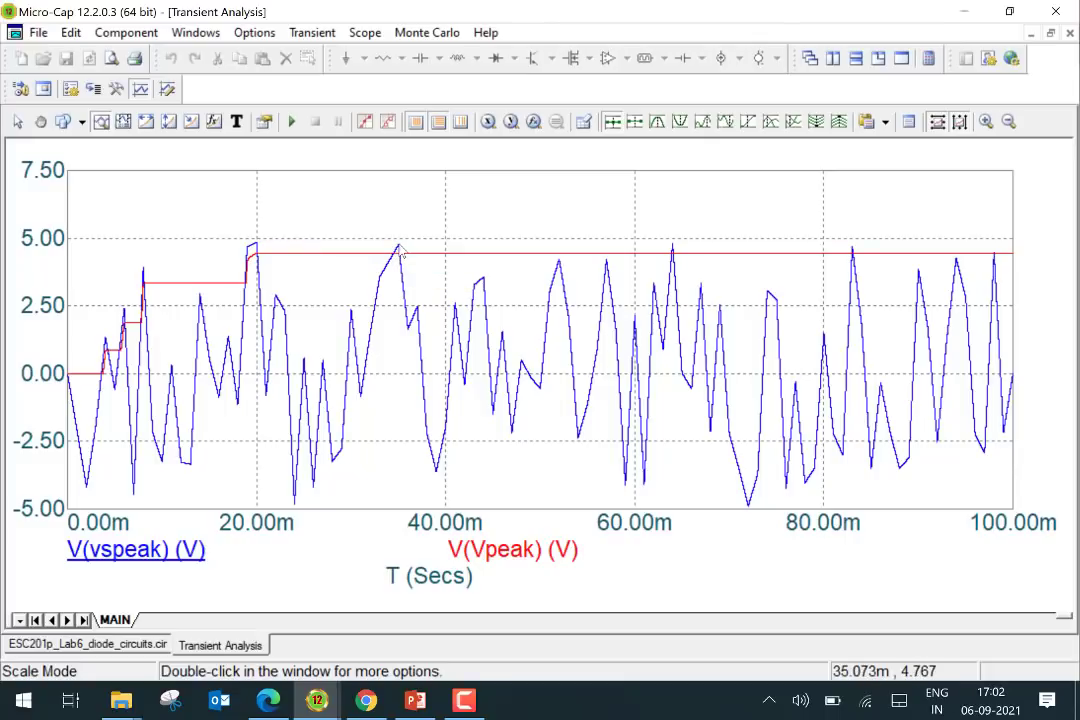
pyautogui.moveTo(400, 250)
pyautogui.click(290, 121)
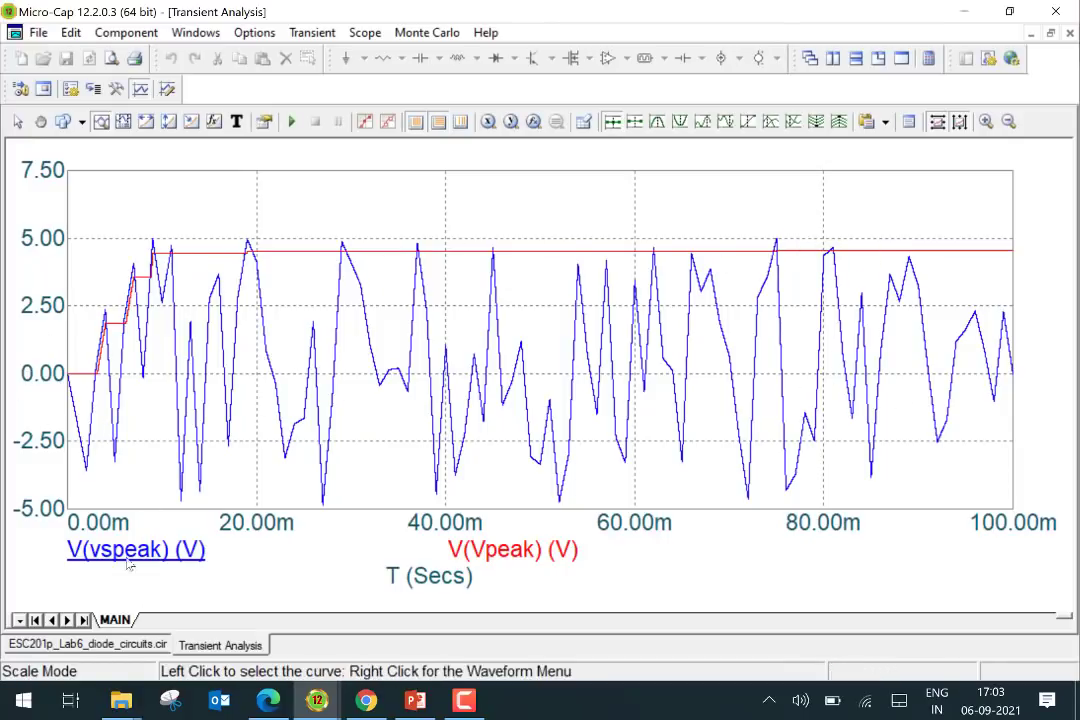
pyautogui.click(312, 32)
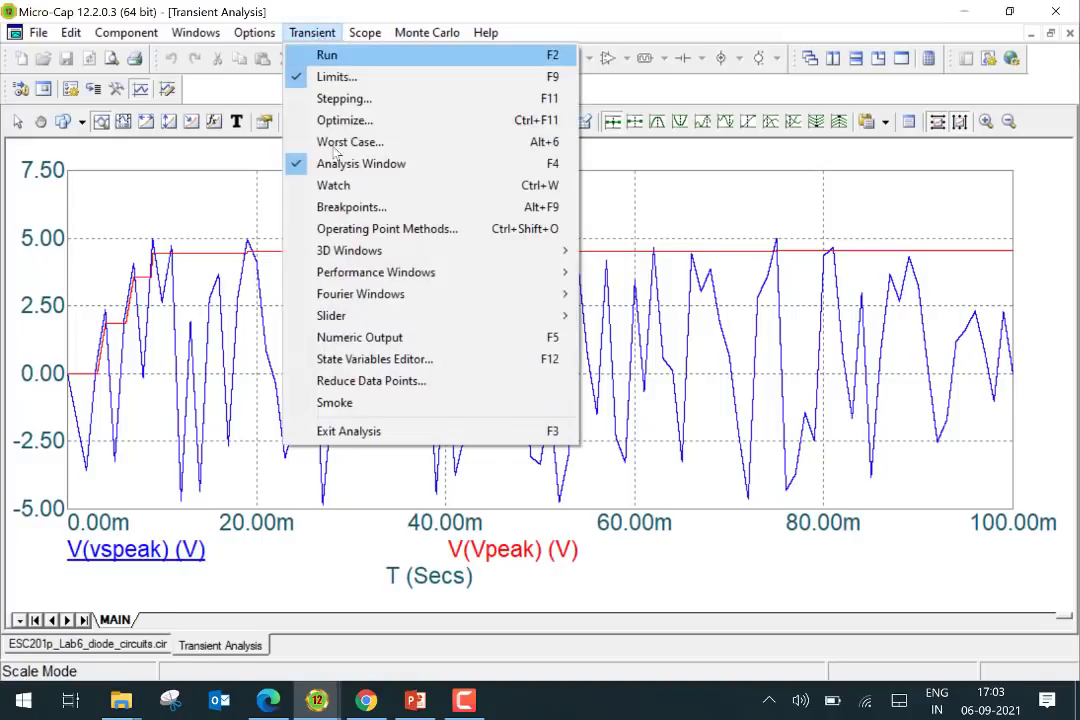
pyautogui.click(382, 432)
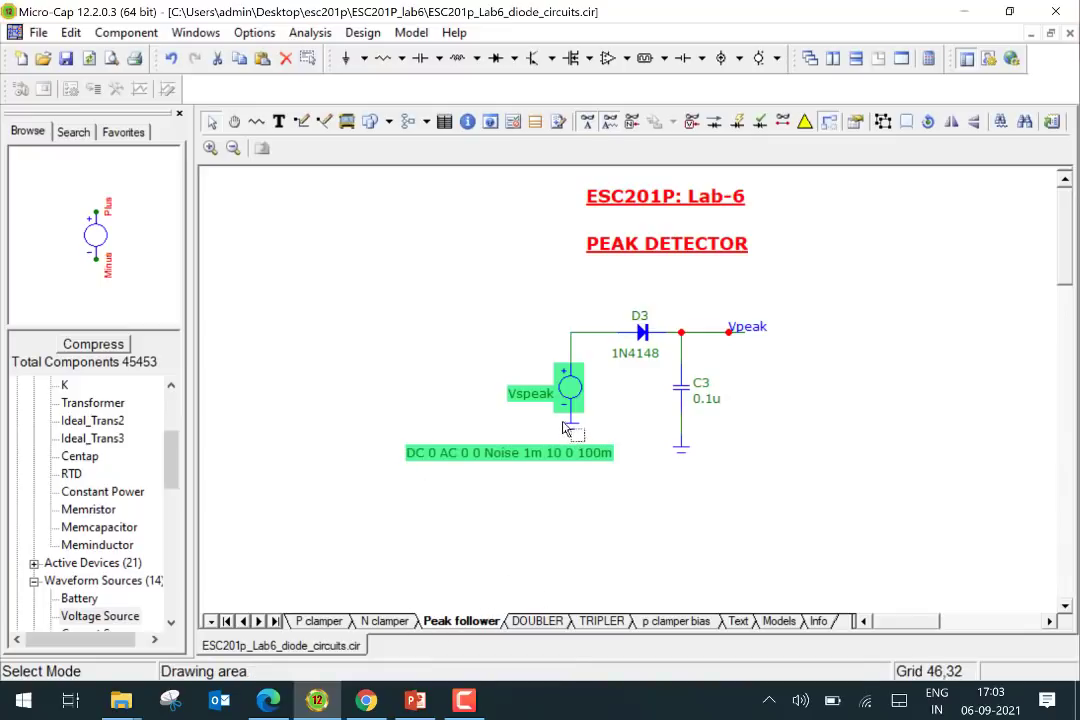
# Step: Show the DOUBLER circuit and examine its input clamper section with Vsd, C4, R6 and D4, and its output node Vod
pyautogui.click(534, 621)
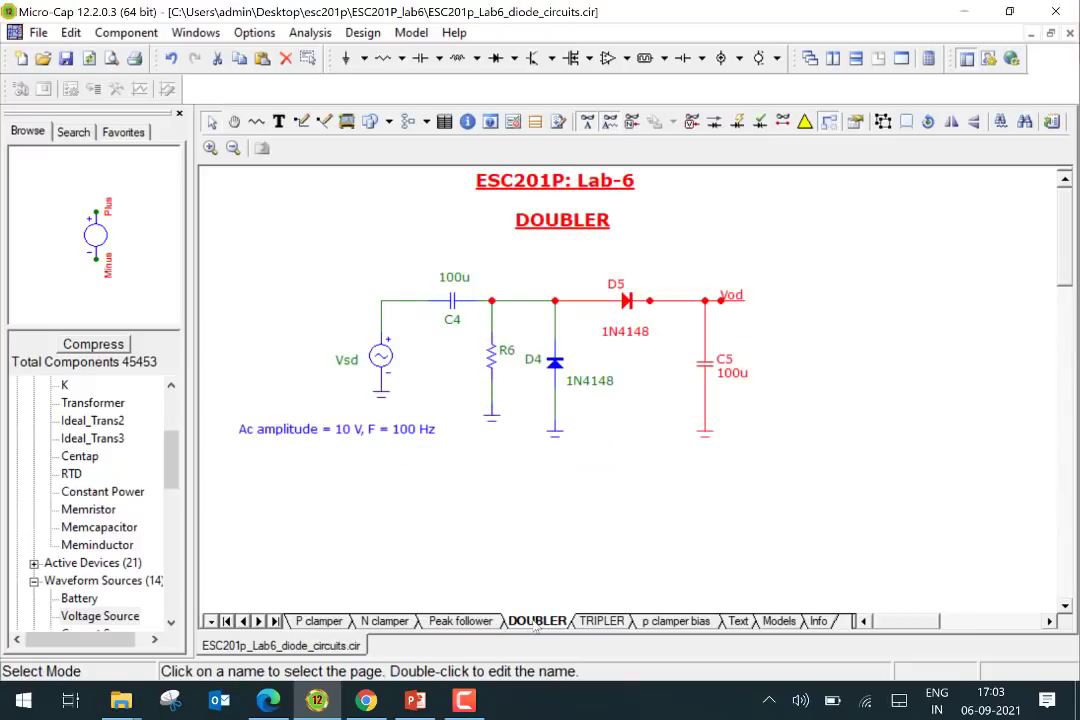
pyautogui.moveTo(377, 370)
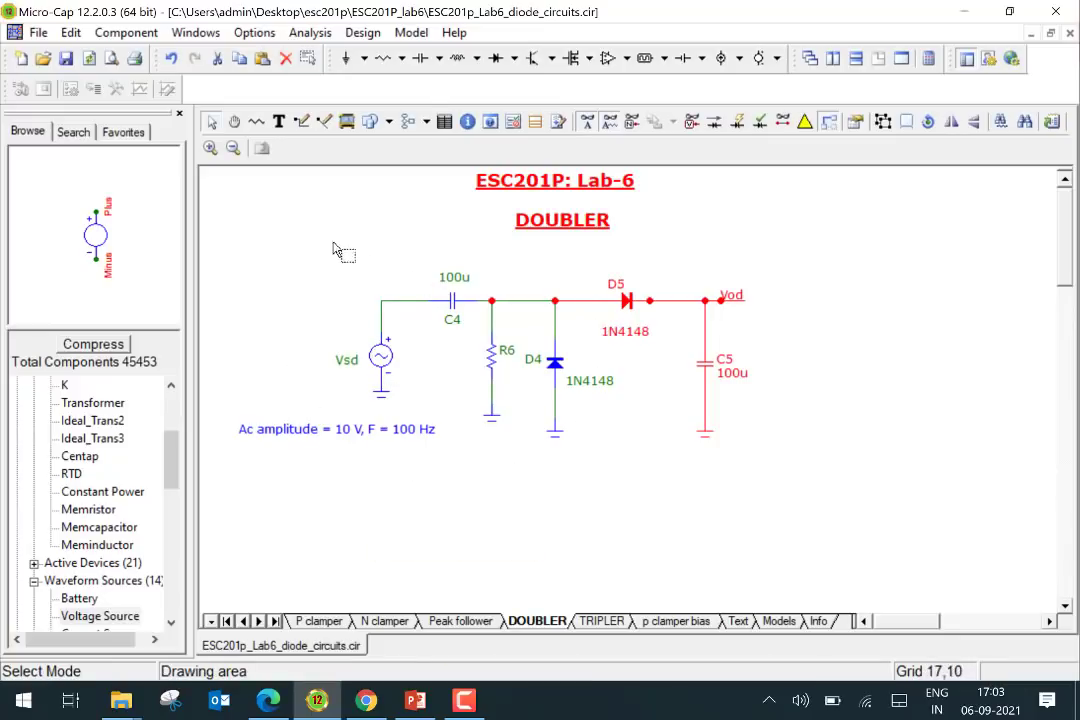
pyautogui.moveTo(333, 242); pyautogui.dragTo(595, 466)
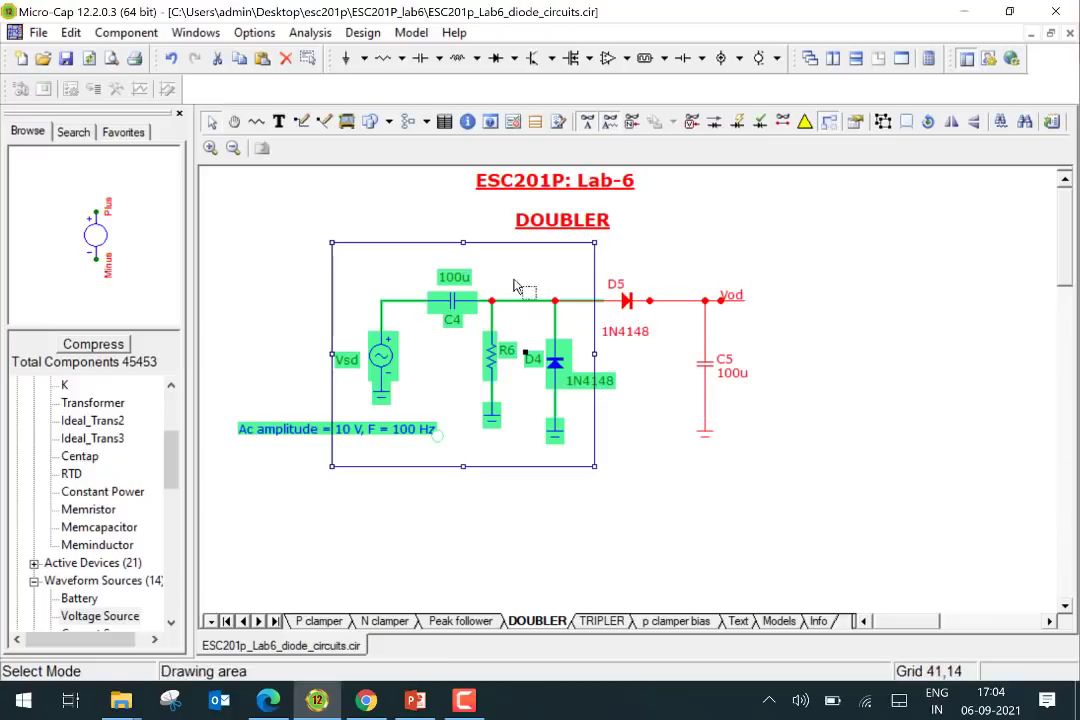
pyautogui.click(765, 303)
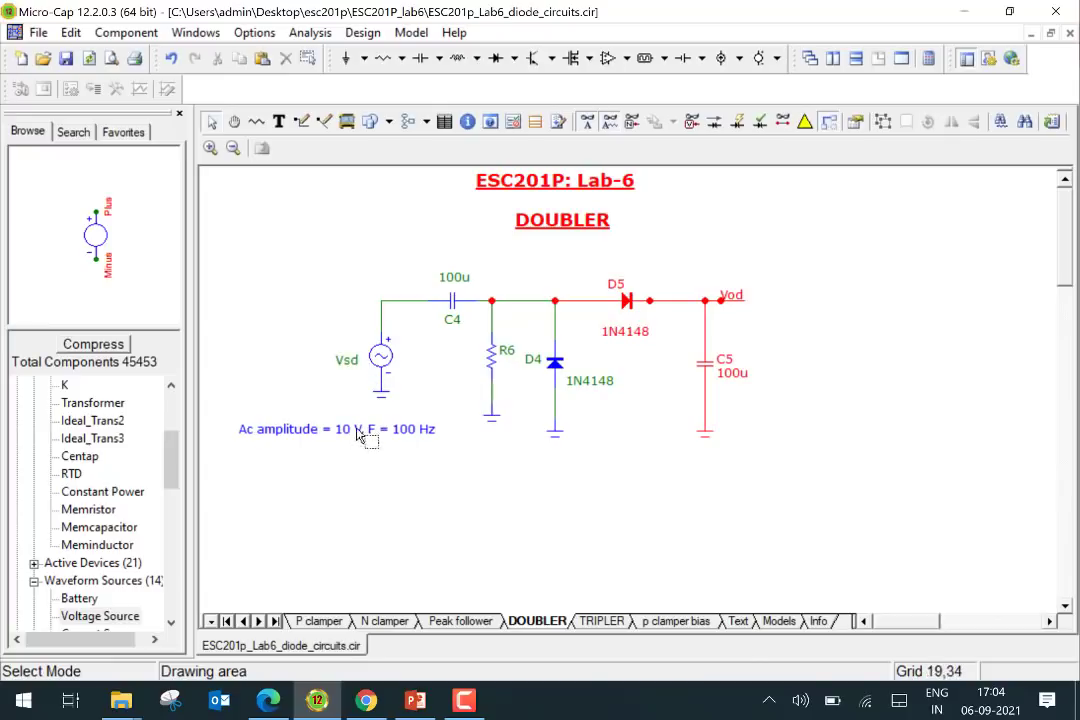
pyautogui.moveTo(742, 305)
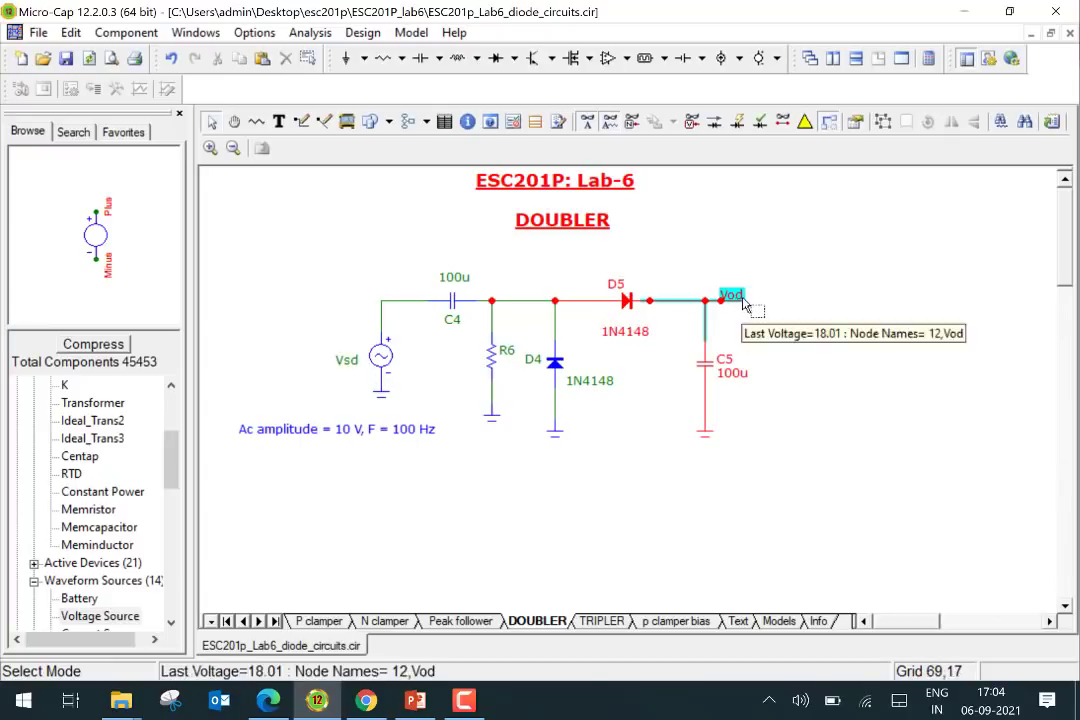
# Step: Run a transient analysis of the doubler for 100m, plotting only V(Vsd) and V(Vod)
pyautogui.click(310, 32)
pyautogui.click(325, 54)
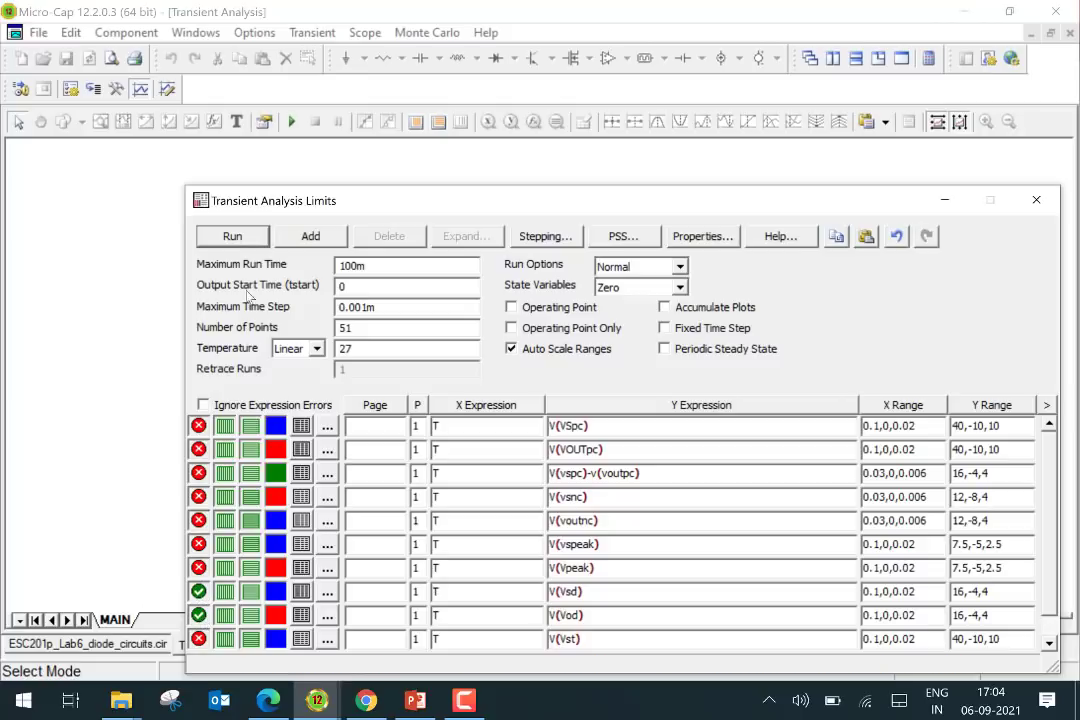
pyautogui.click(229, 236)
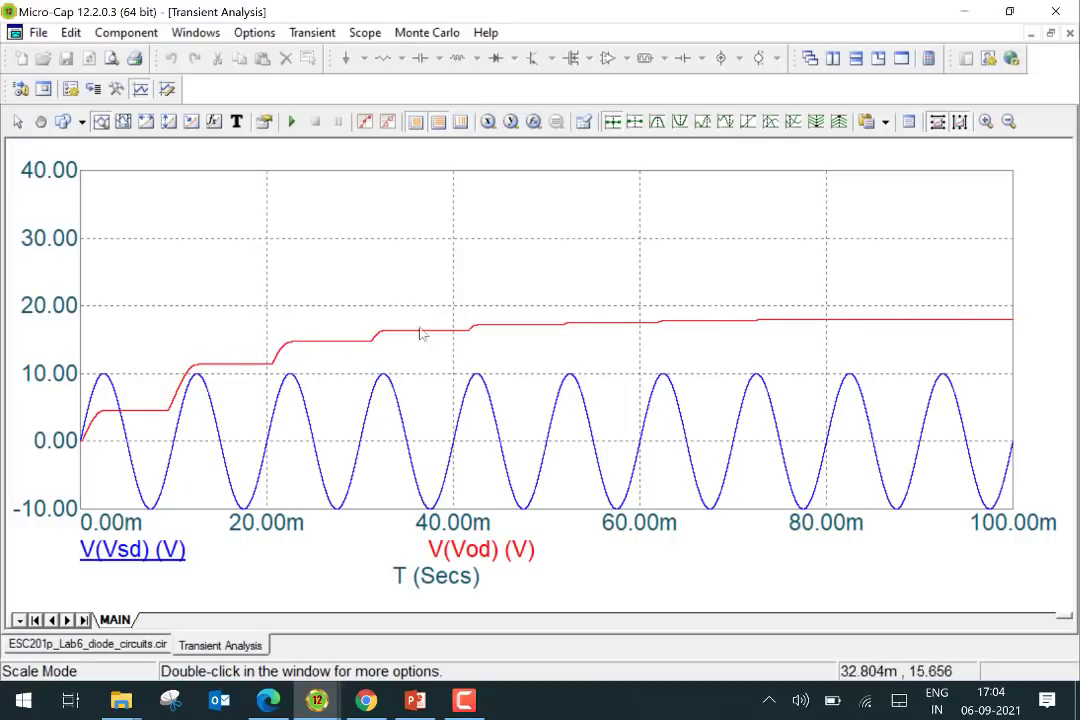
# Step: Measure the doubler output V(Vod) with a cursor at about 95 ms, and exit the transient analysis
pyautogui.click(101, 121)
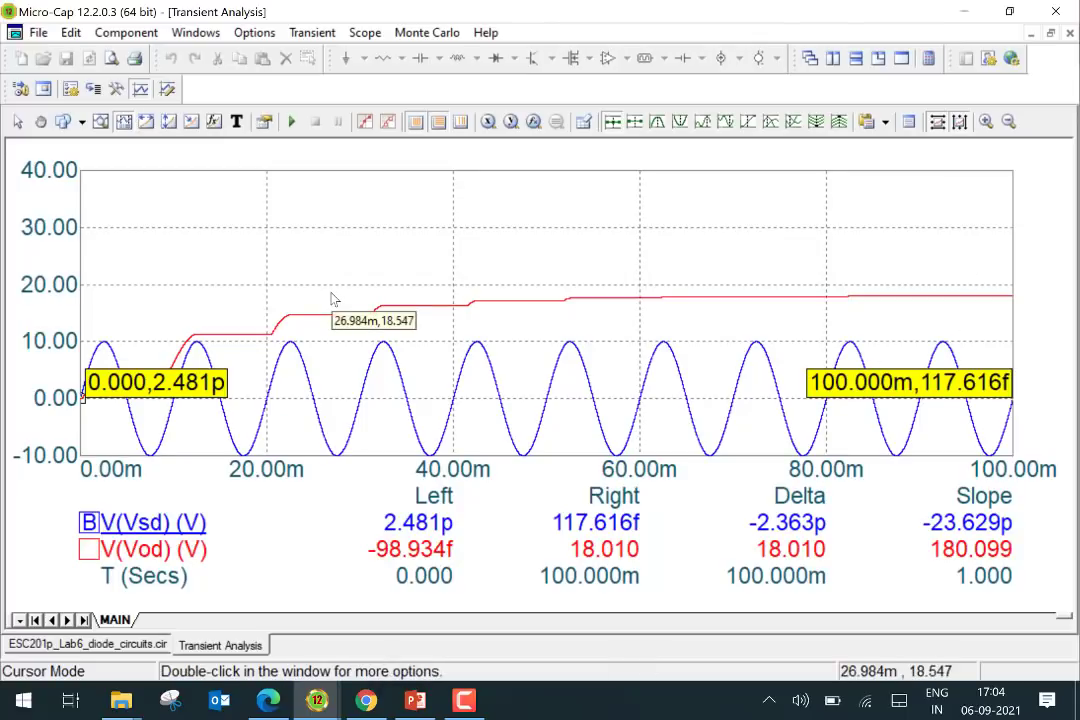
pyautogui.press('Down')
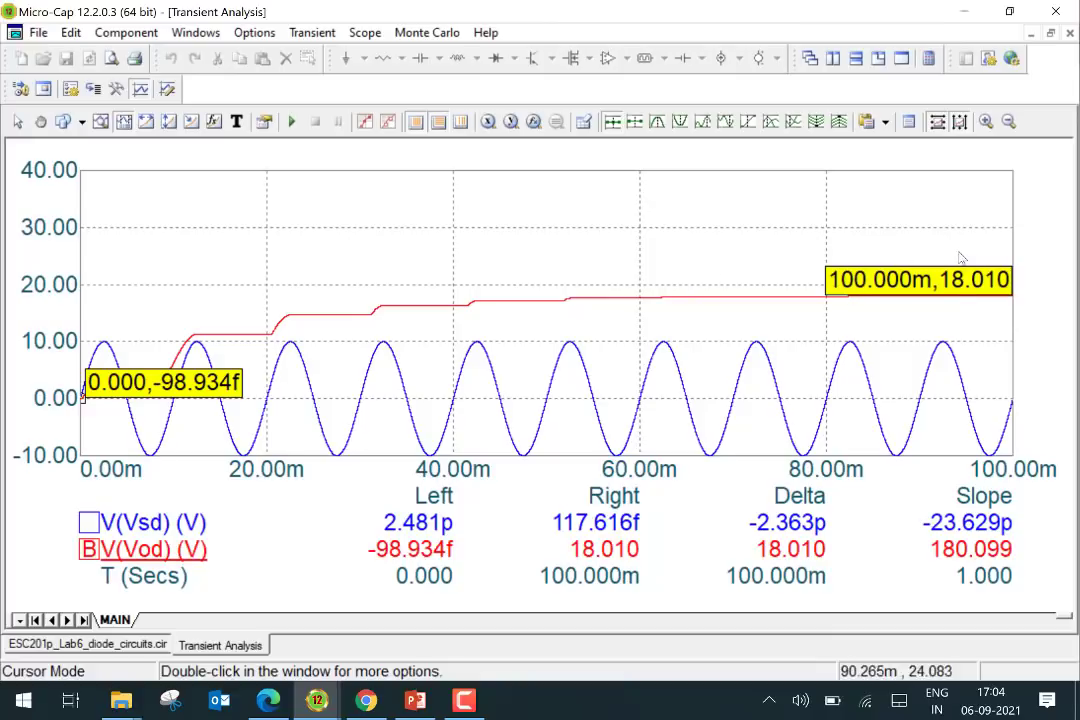
pyautogui.moveTo(958, 292)
pyautogui.mouseDown()
pyautogui.moveTo(916, 299)
pyautogui.moveTo(968, 313)
pyautogui.mouseUp()
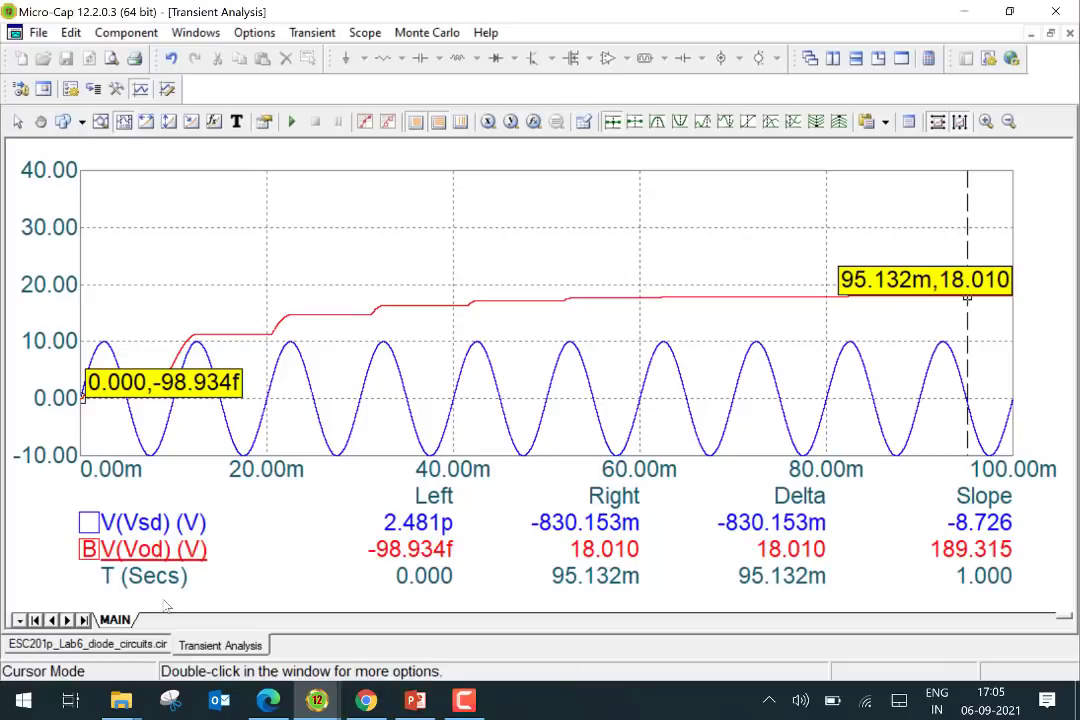
pyautogui.click(312, 32)
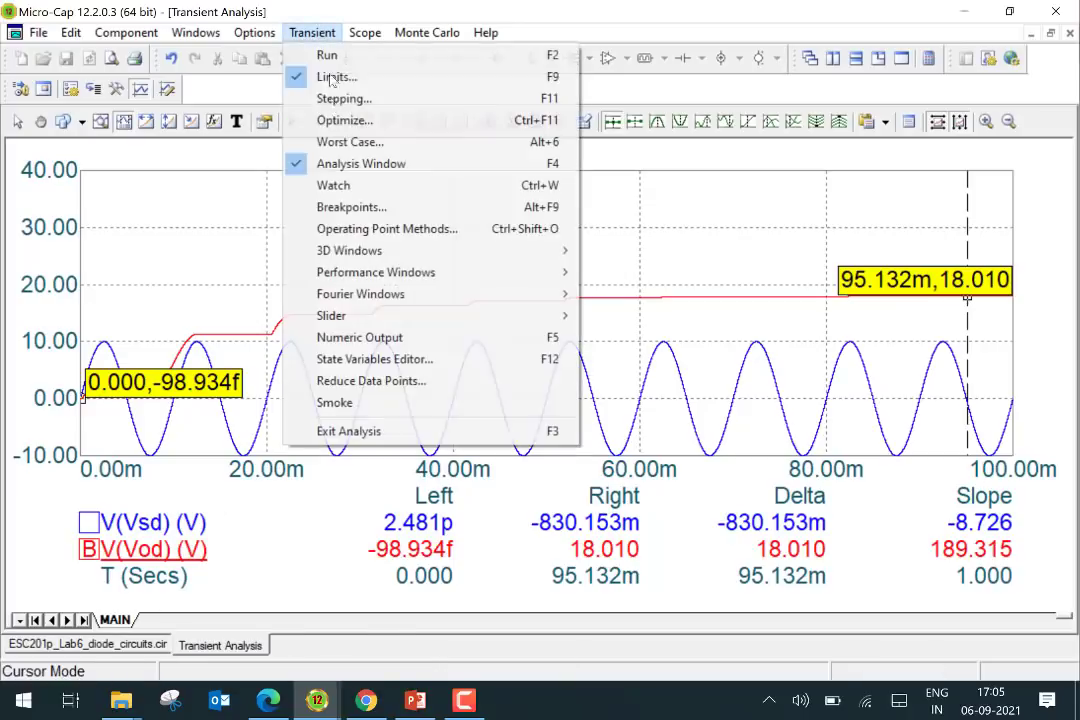
pyautogui.click(364, 435)
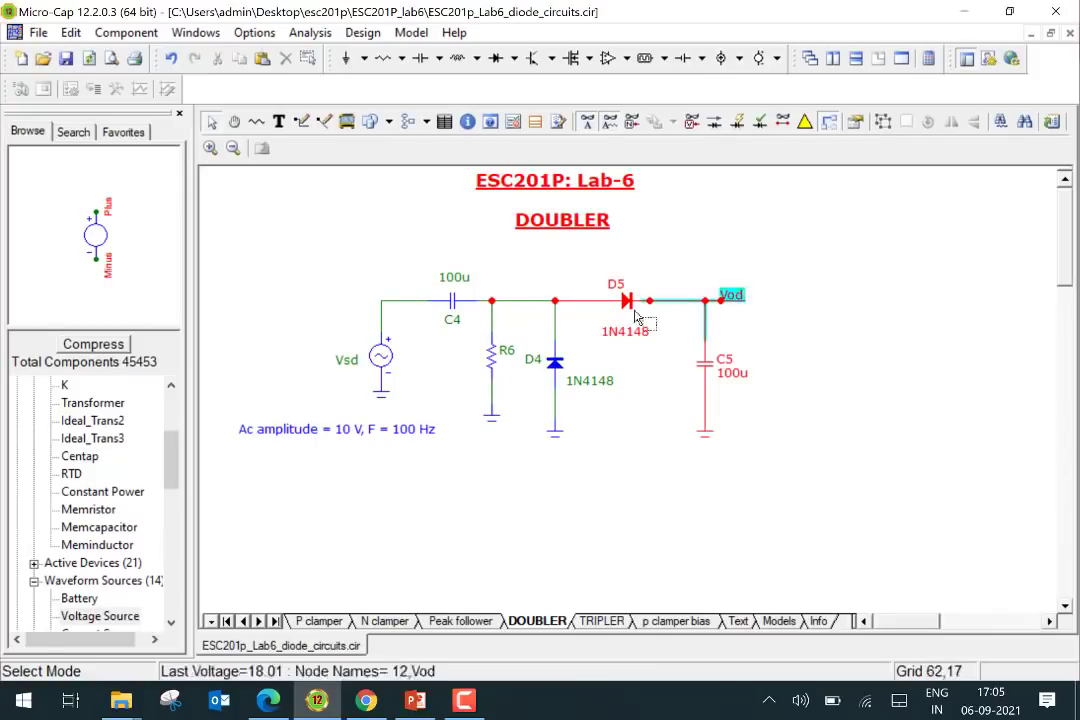
# Step: Compare the DOUBLER and TRIPLER schematics, checking the Vod output node, and finish on the TRIPLER circuit
pyautogui.moveTo(644, 306)
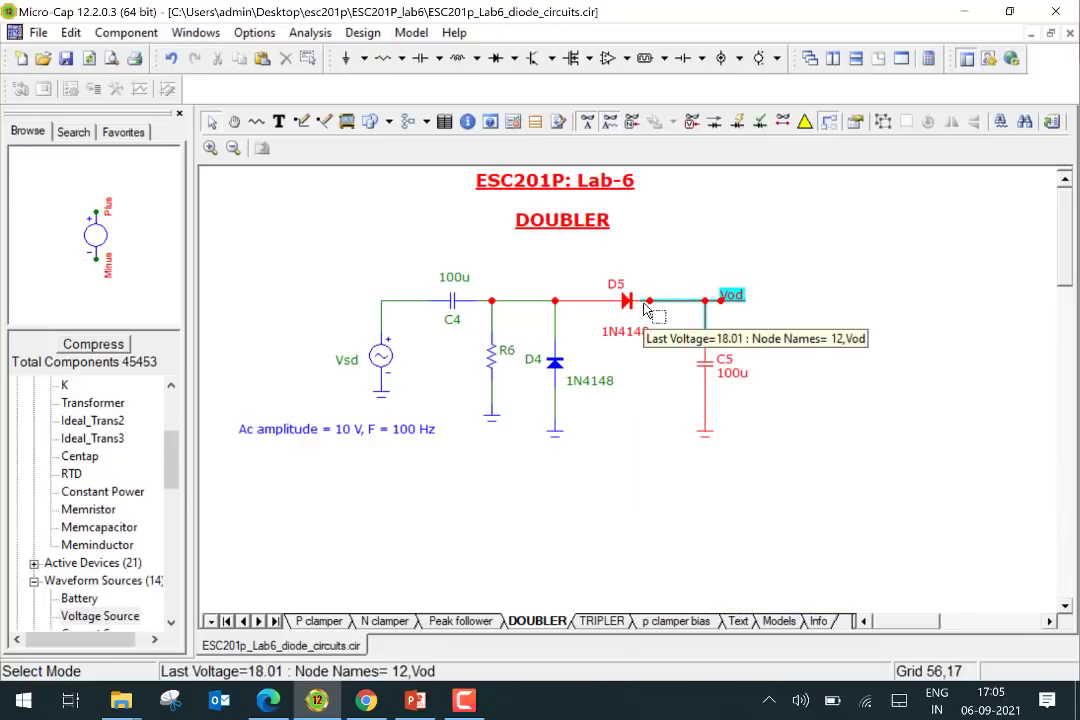
pyautogui.click(606, 621)
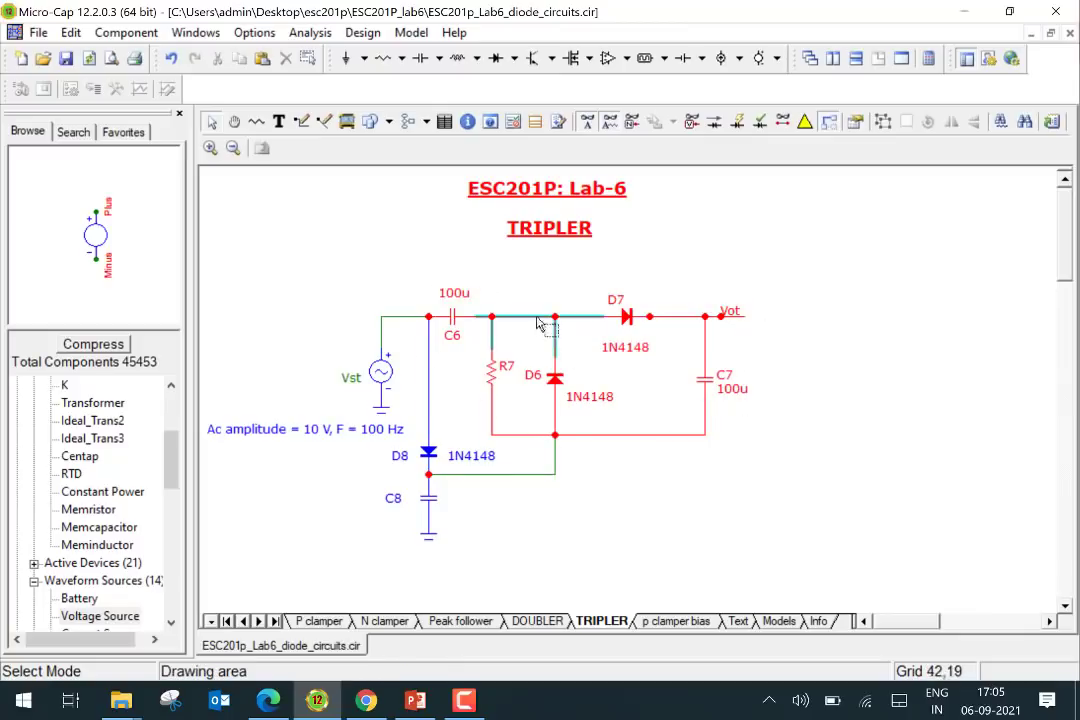
pyautogui.click(552, 621)
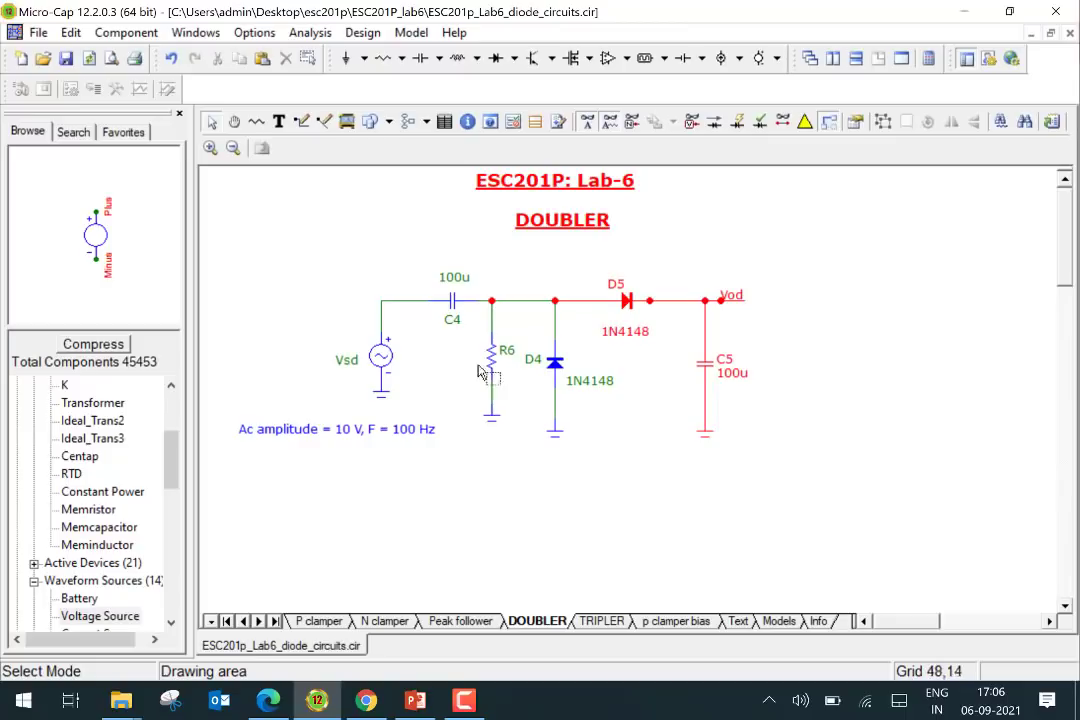
pyautogui.moveTo(744, 302)
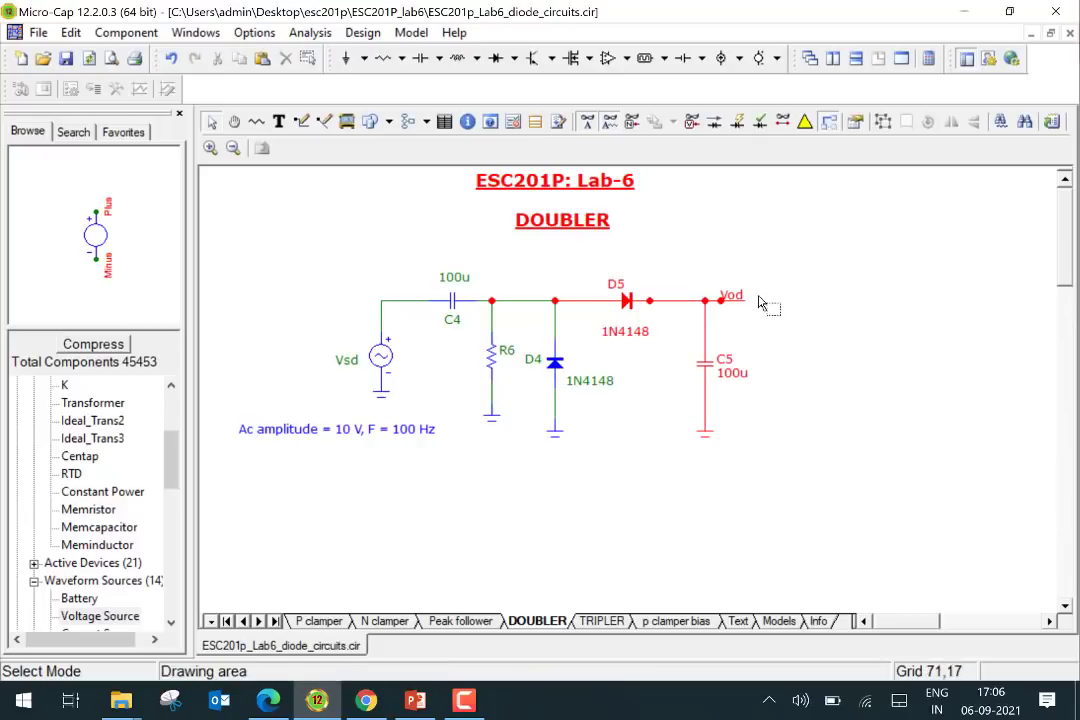
pyautogui.click(601, 621)
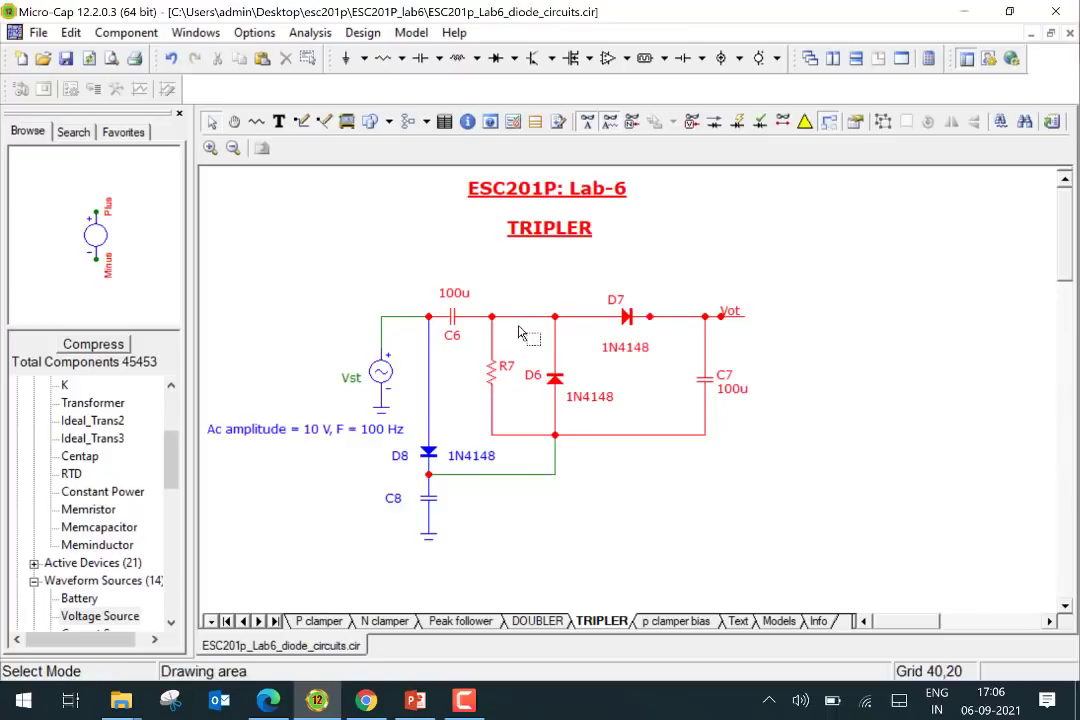
# Step: Run a transient analysis of the tripler for 100m, plotting only V(Vst) and V(Vot)
pyautogui.click(310, 32)
pyautogui.click(340, 56)
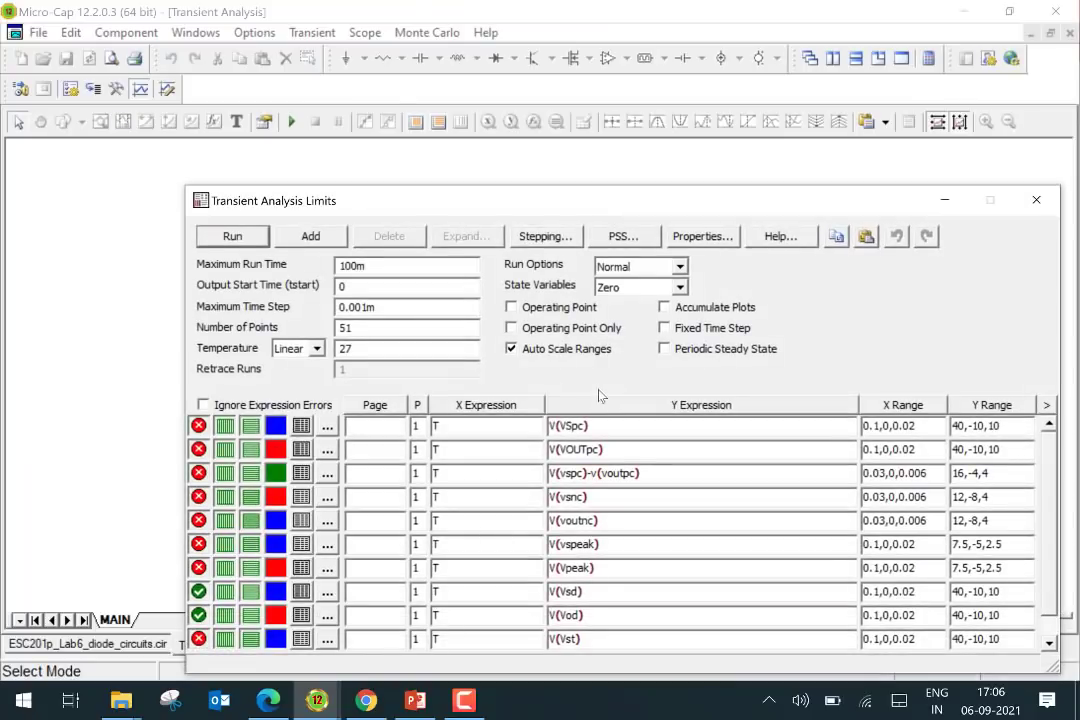
pyautogui.scroll(-1, 1048, 544)
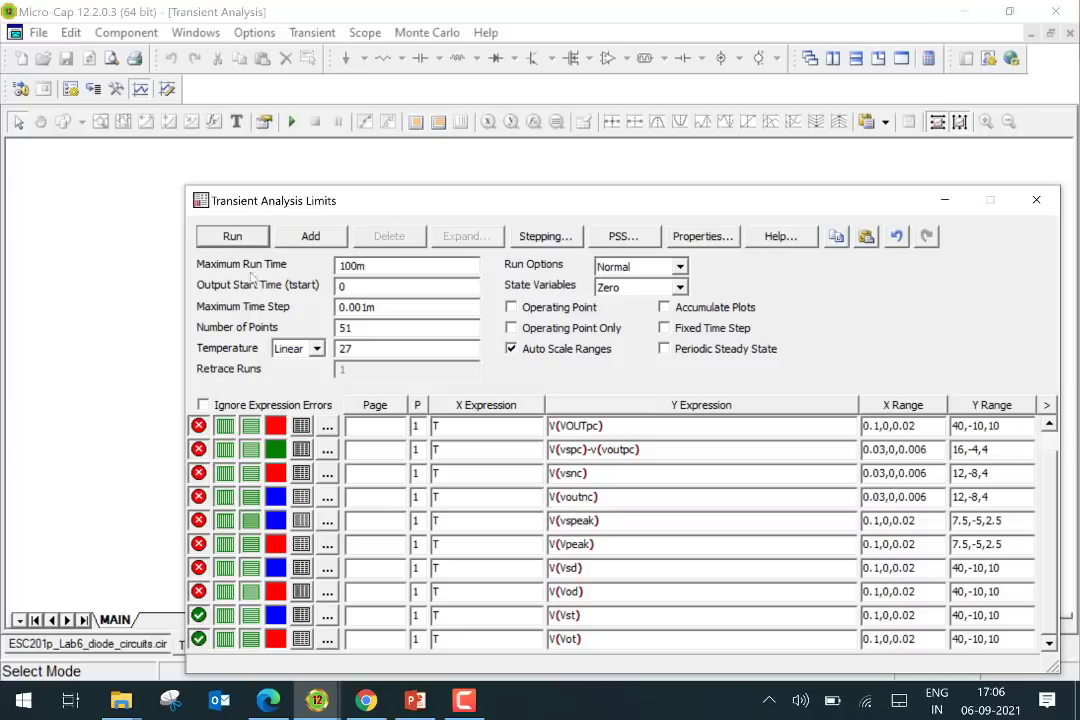
pyautogui.click(234, 236)
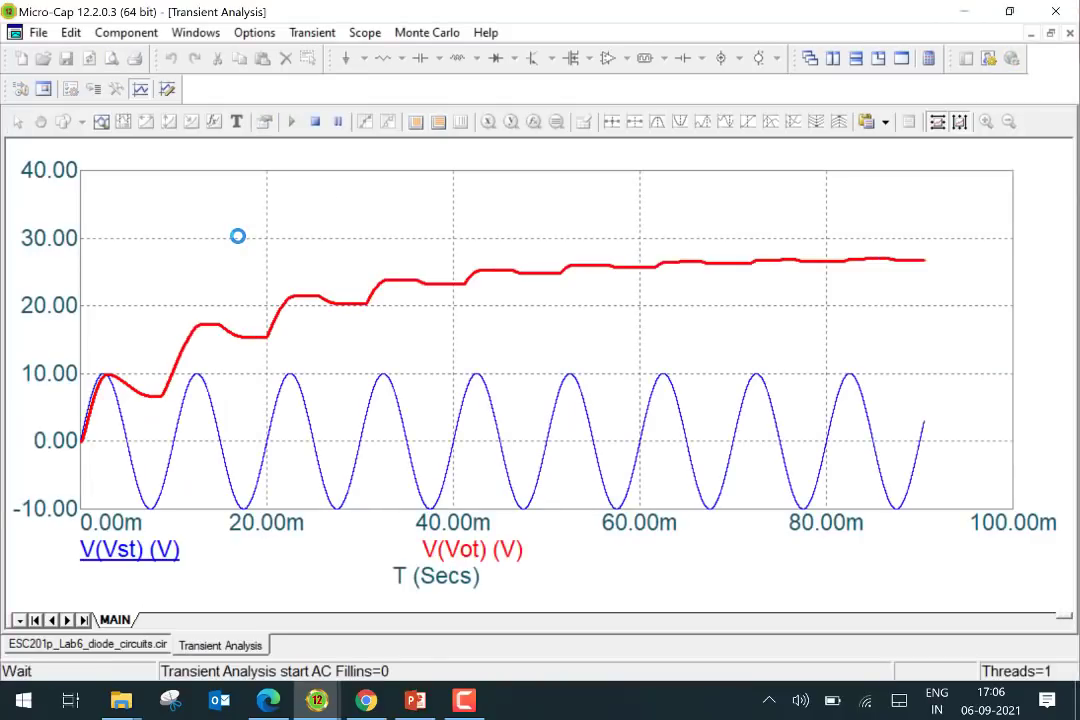
# Step: Measure the tripler output V(Vot) with cursors at about 94 ms and 45 ms
pyautogui.click(122, 121)
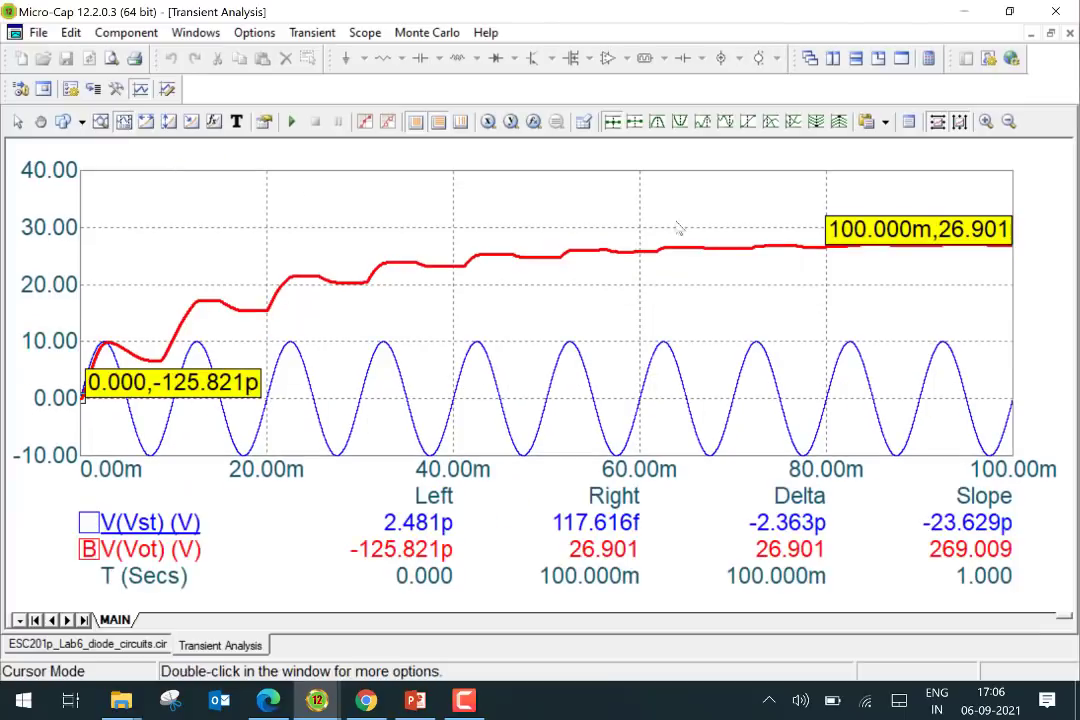
pyautogui.rightClick(967, 226)
pyautogui.rightClick(955, 221)
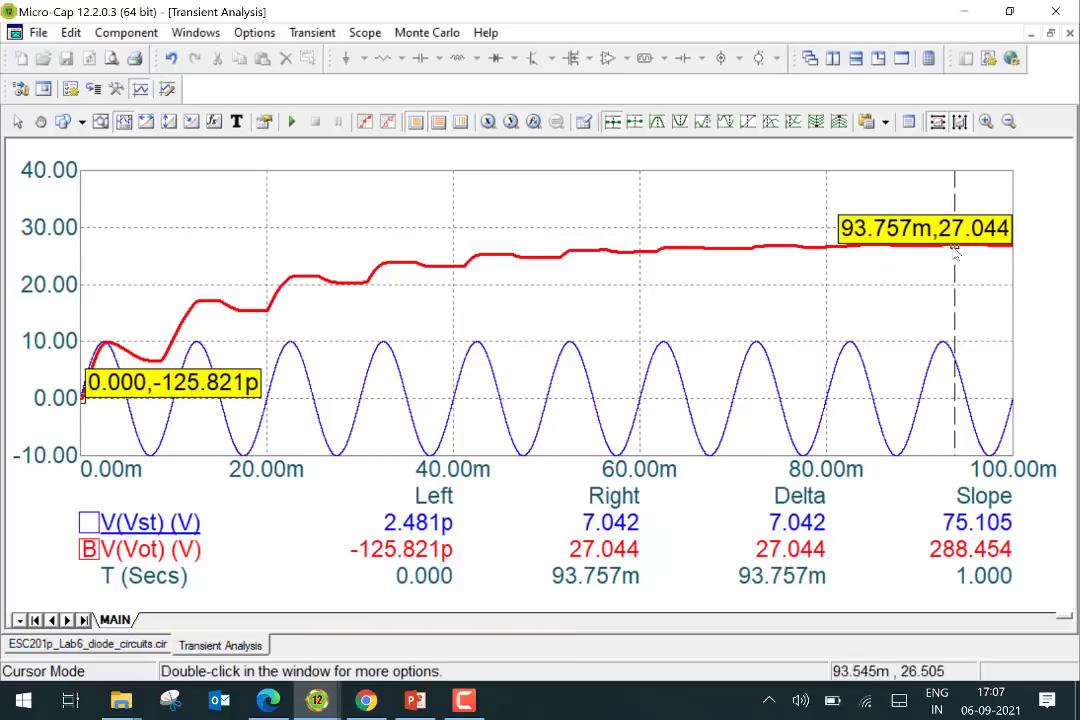
pyautogui.click(960, 246)
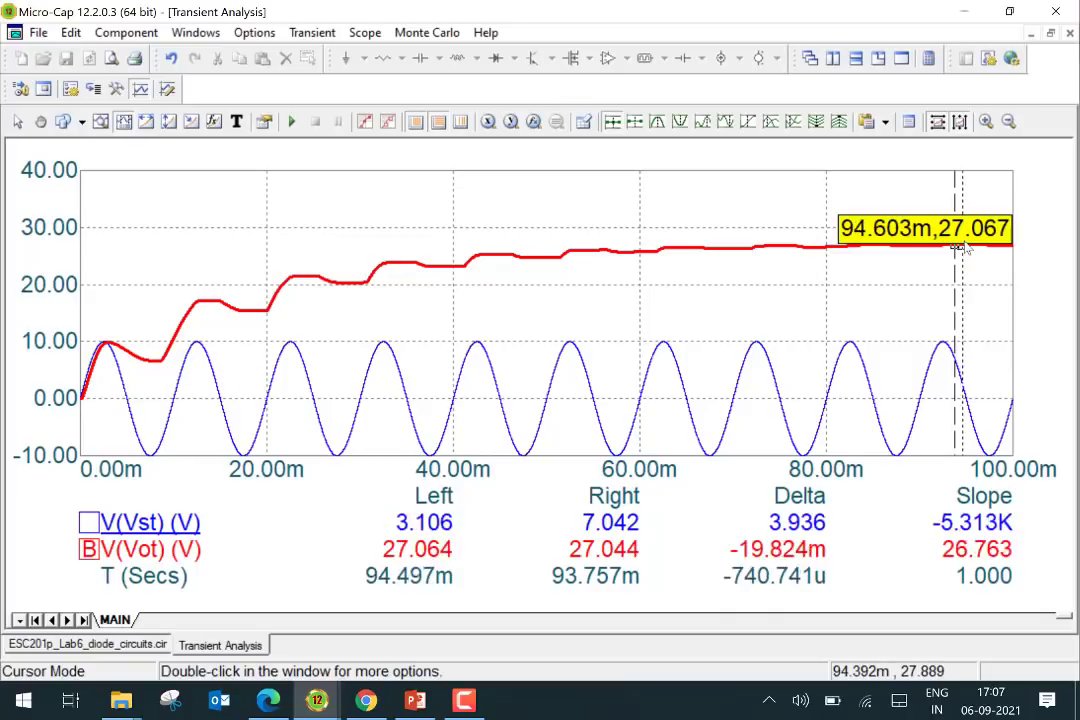
pyautogui.moveTo(962, 246); pyautogui.dragTo(500, 304)
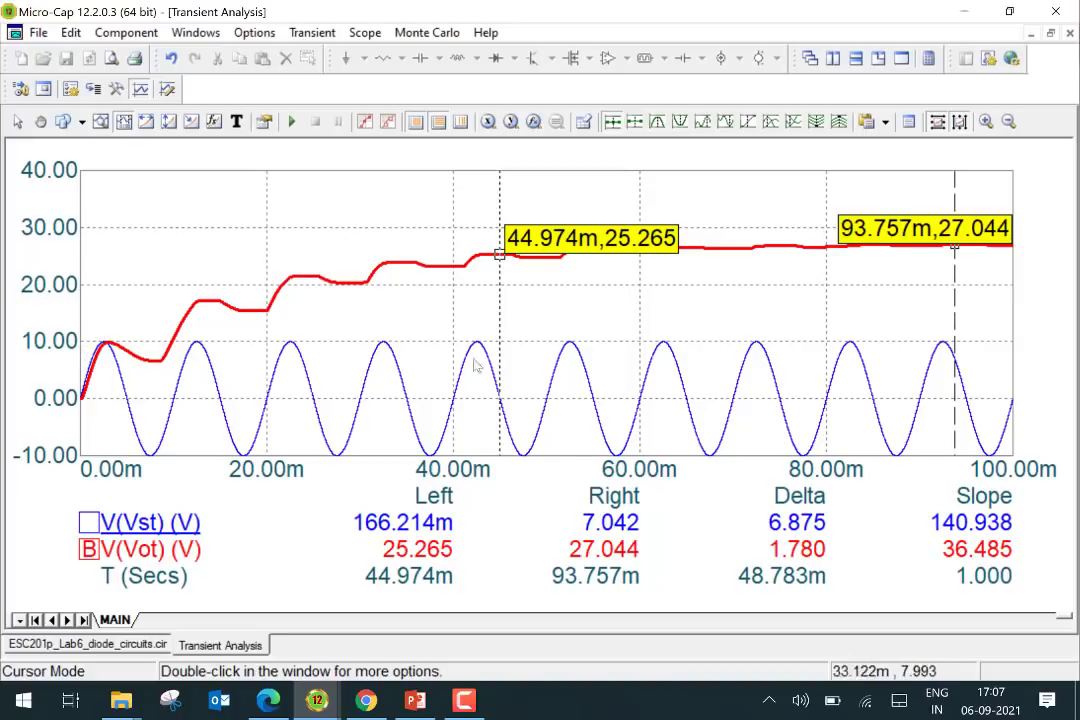
# Step: Return to the TRIPLER schematic to examine capacitor C8 and its connection, and exit the transient analysis
pyautogui.click(105, 645)
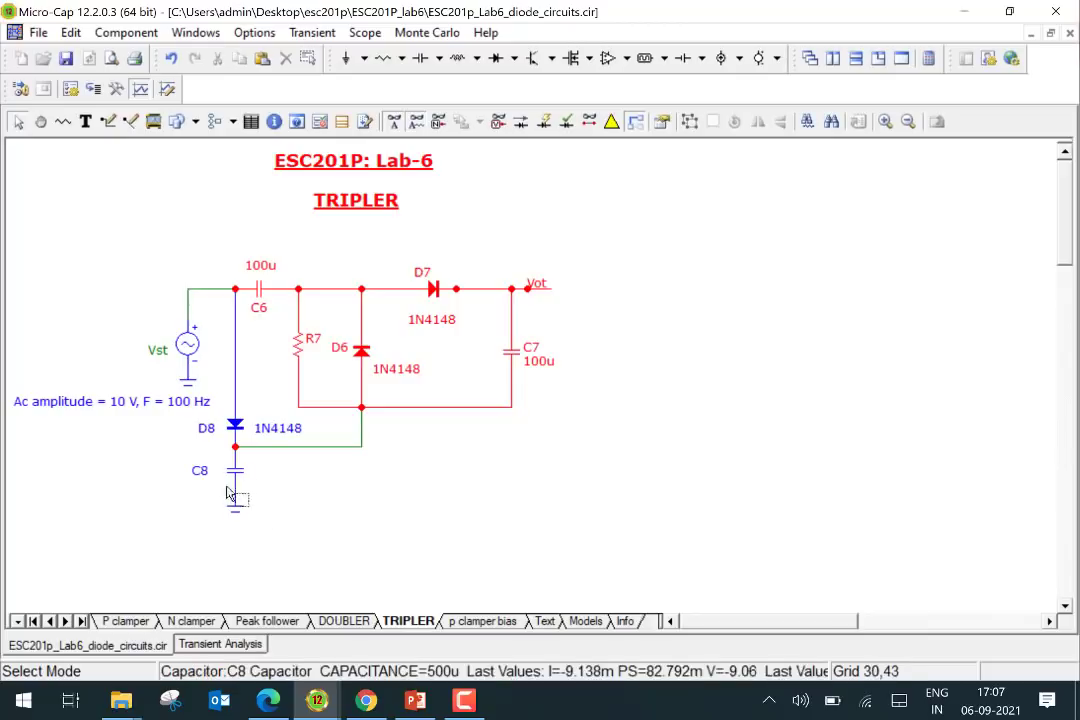
pyautogui.moveTo(238, 480)
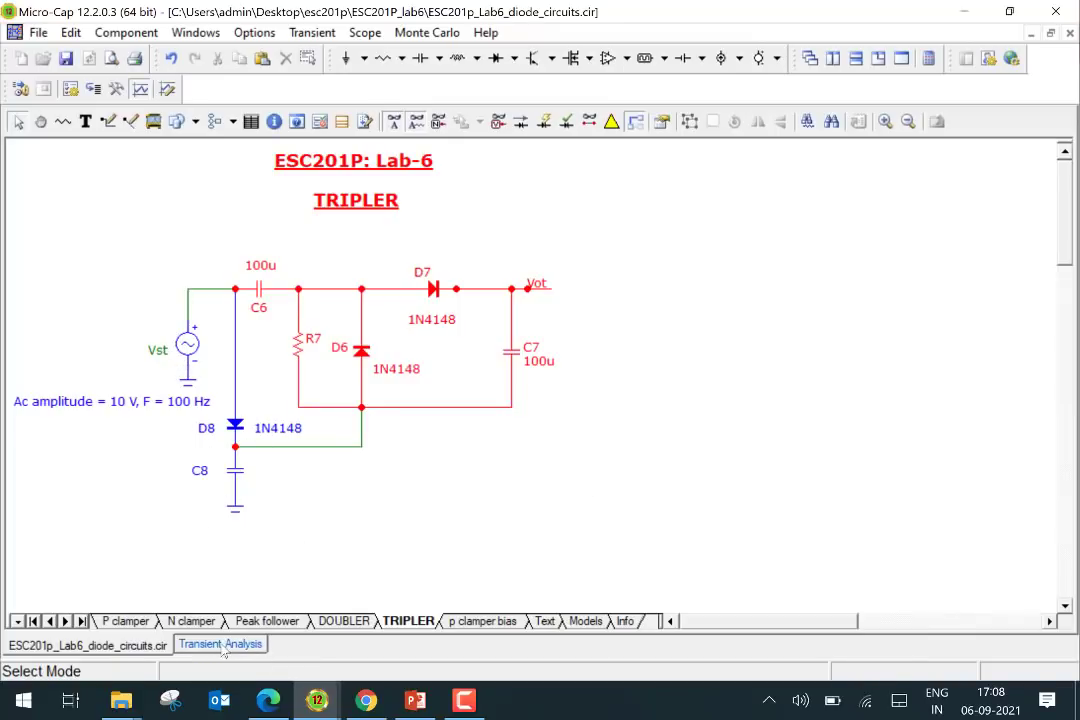
pyautogui.click(312, 32)
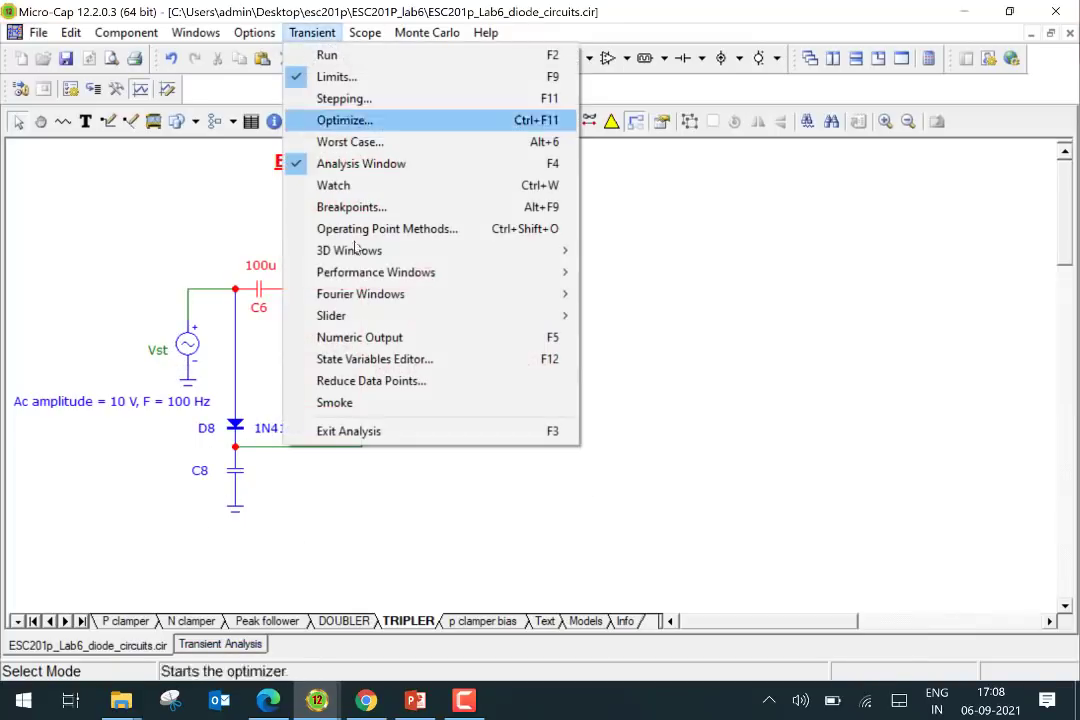
pyautogui.click(385, 430)
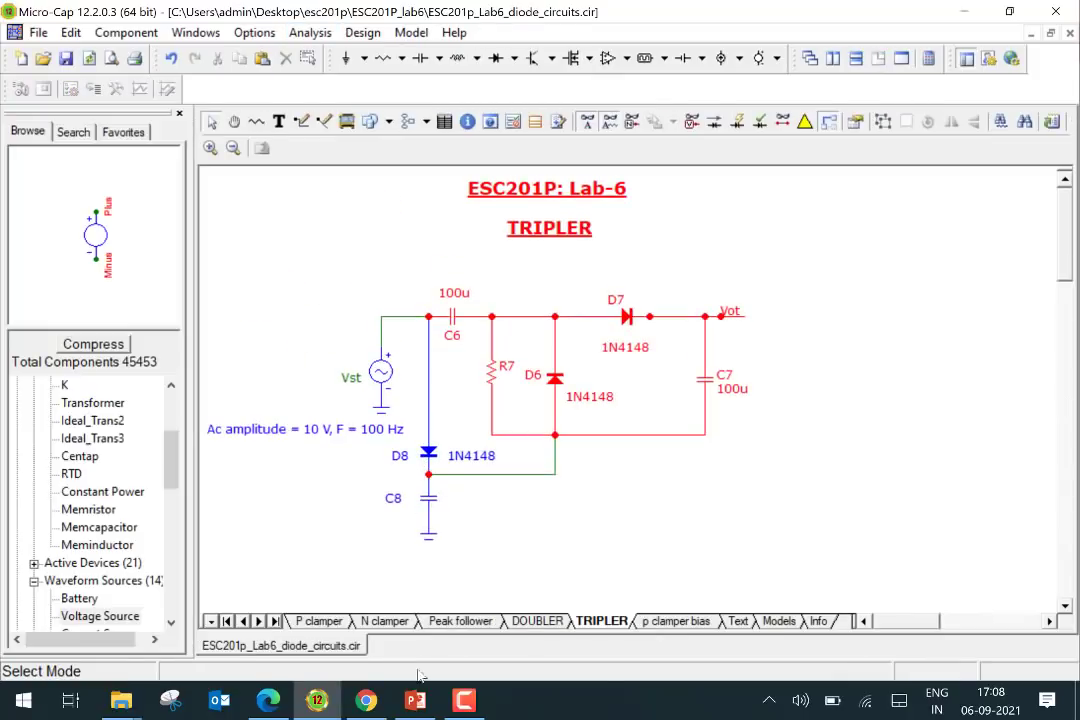